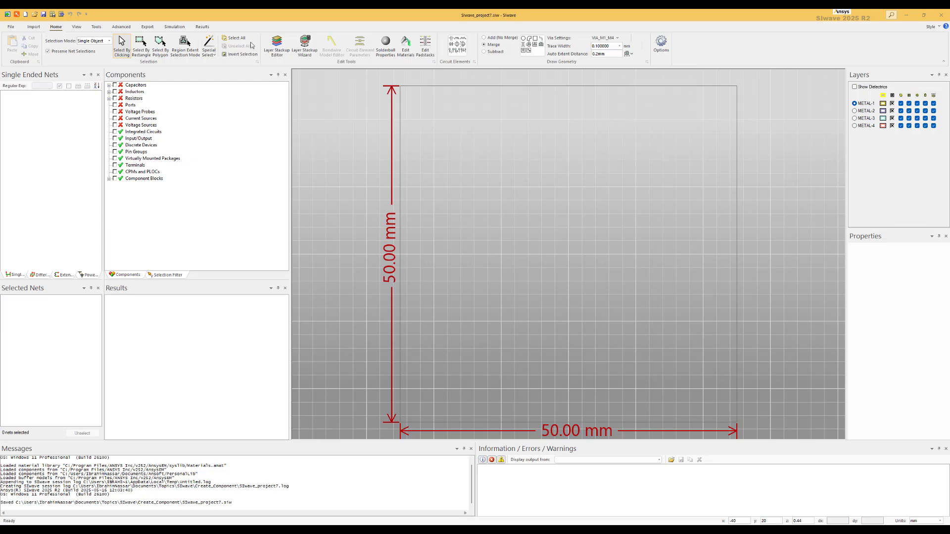
Step: Open the layer stackup editor and delete the lower four layers, from DIELECTRIC-2 down to METAL-4
click(279, 47)
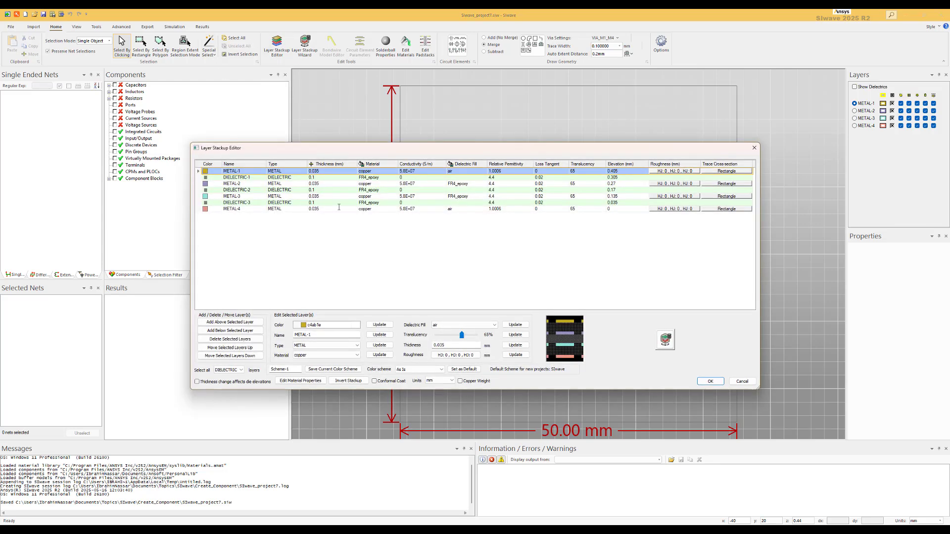
click(200, 210)
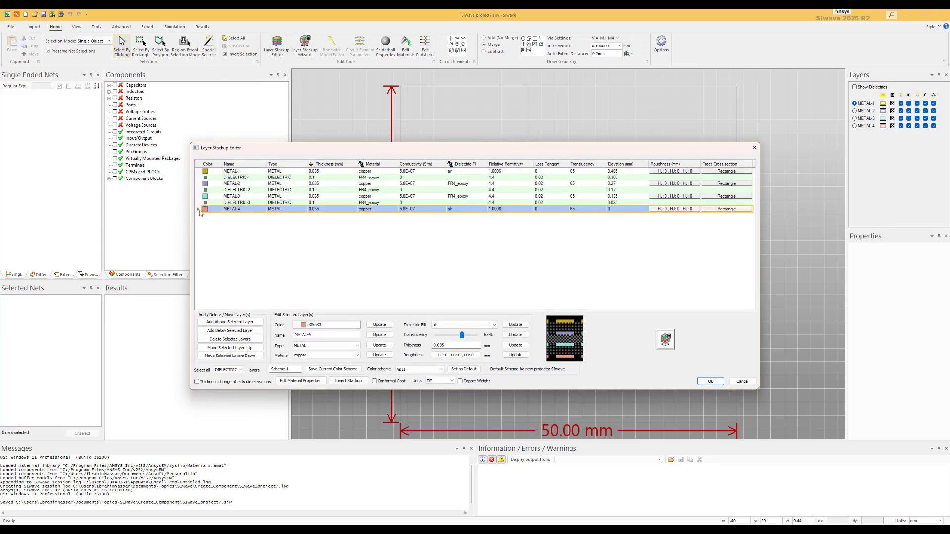
drag(200, 209, 201, 191)
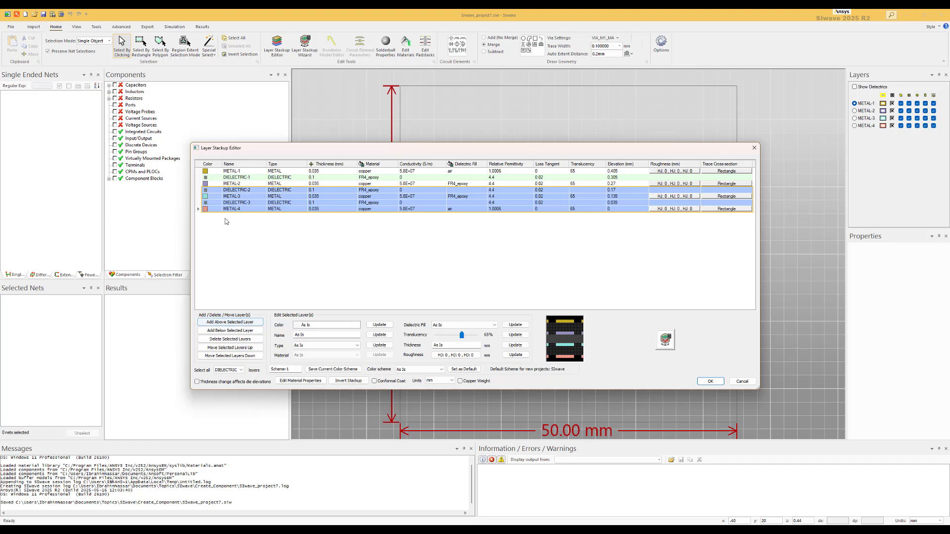
click(230, 340)
click(488, 292)
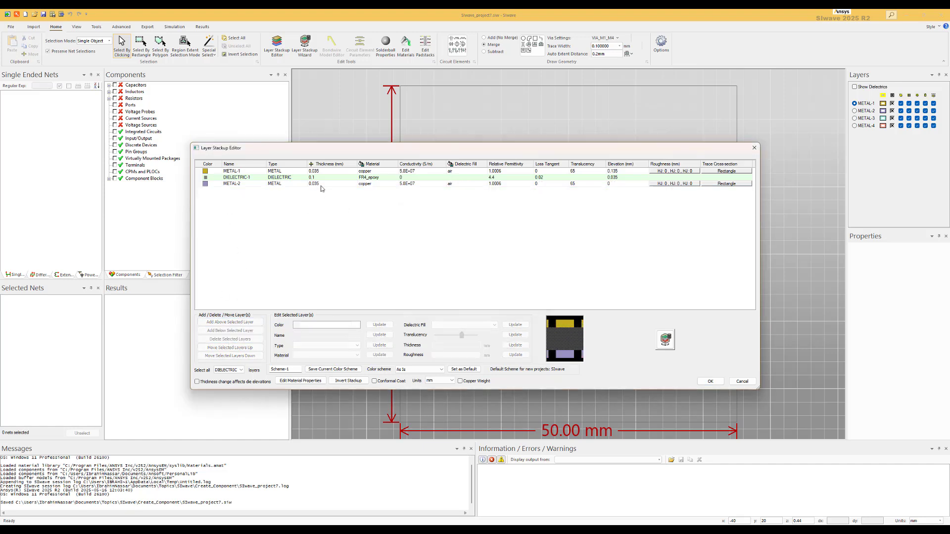
Step: Set DIELECTRIC-1's thickness to 1 mm and apply the stackup changes
click(316, 177)
drag(315, 176, 308, 177)
text(1)
key(Return)
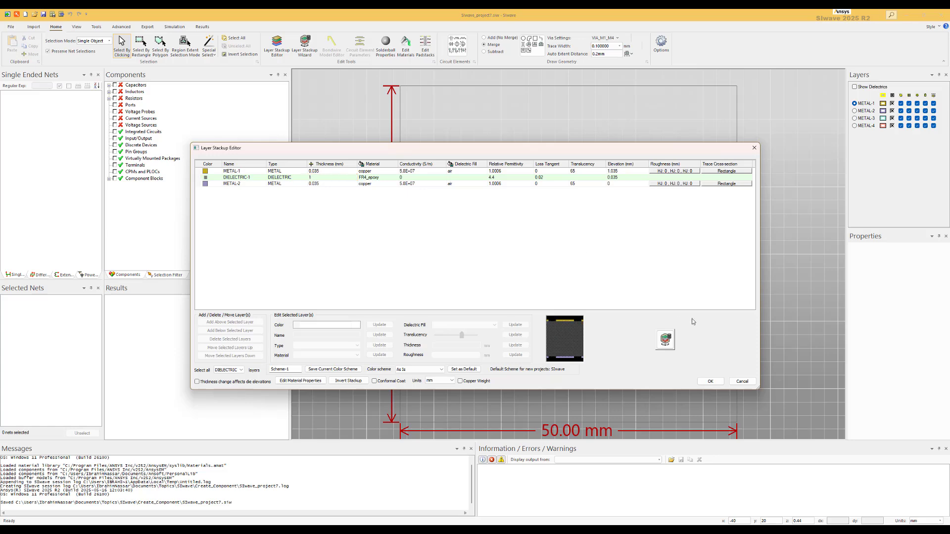
click(710, 381)
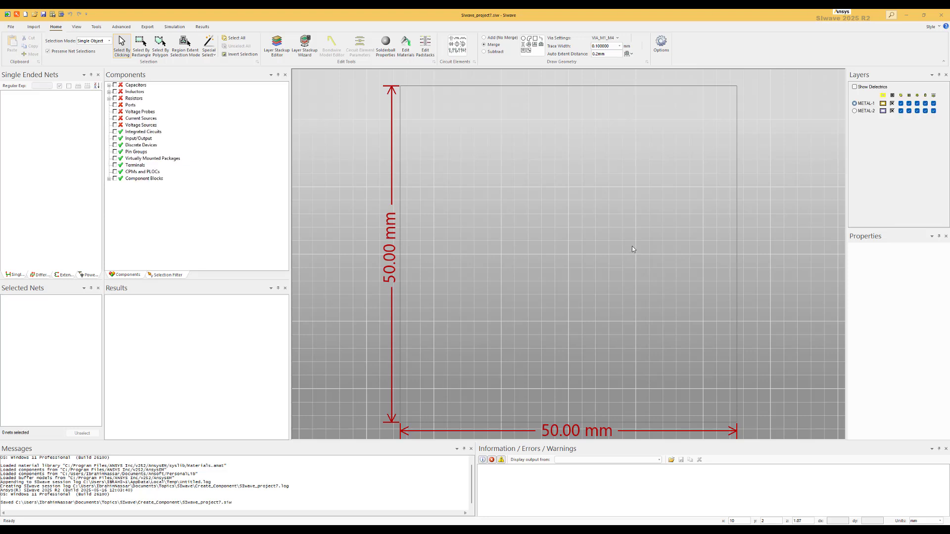
Step: Make METAL-1 the active layer and draw a horizontal trace about 44 mm long across the board
click(863, 104)
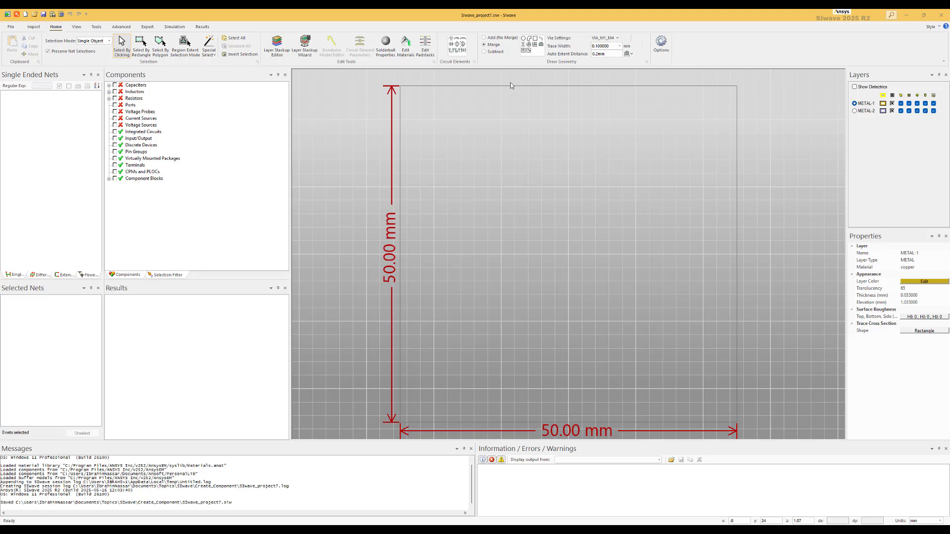
click(541, 40)
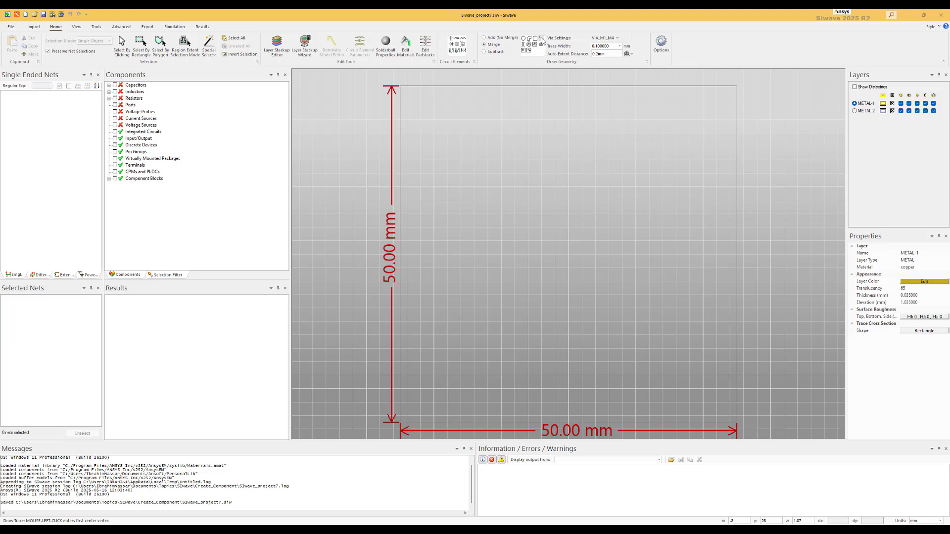
click(434, 227)
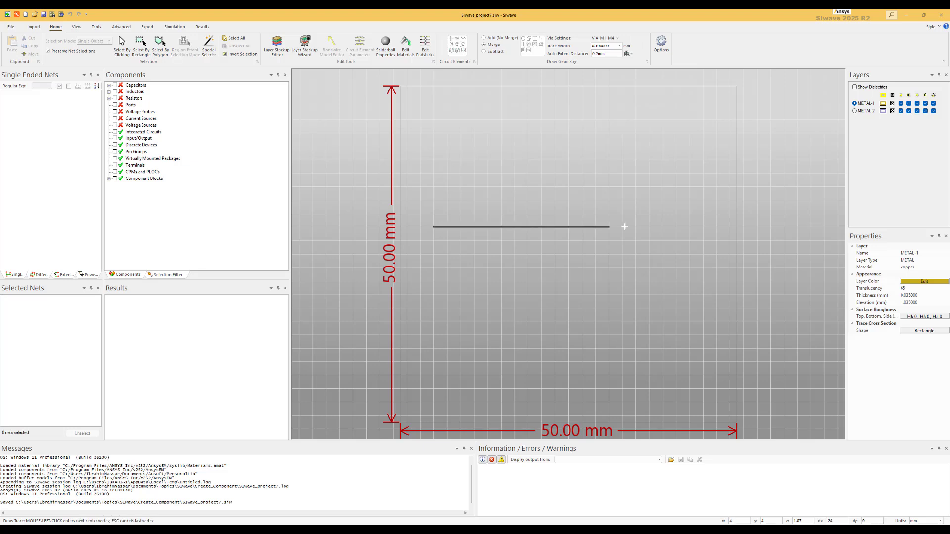
click(726, 227)
right_click(726, 227)
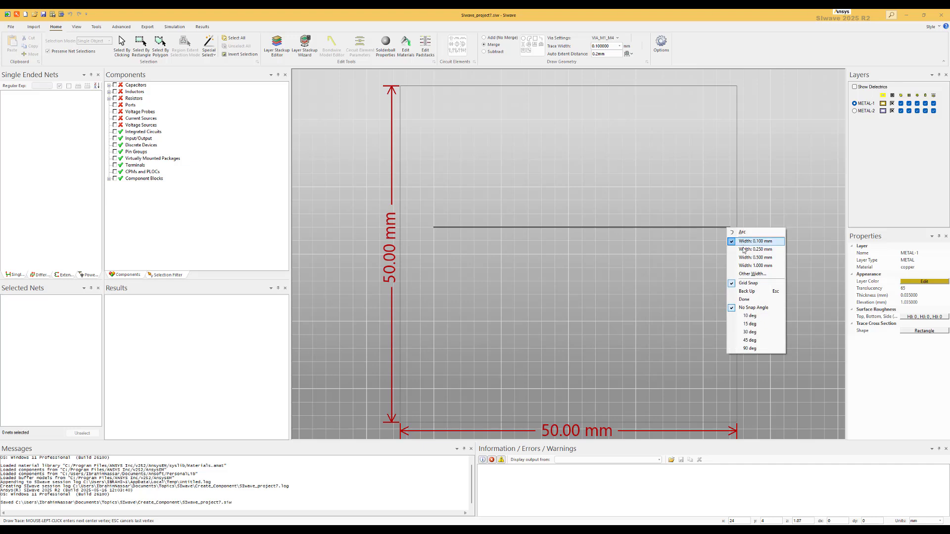
click(745, 299)
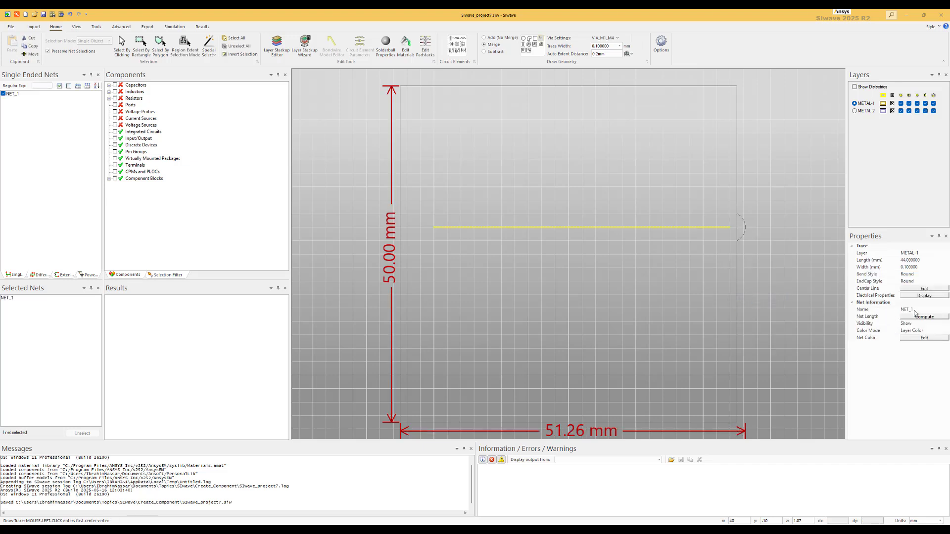
Step: Set the trace's width to 0.8 mm
click(914, 268)
drag(922, 266, 896, 268)
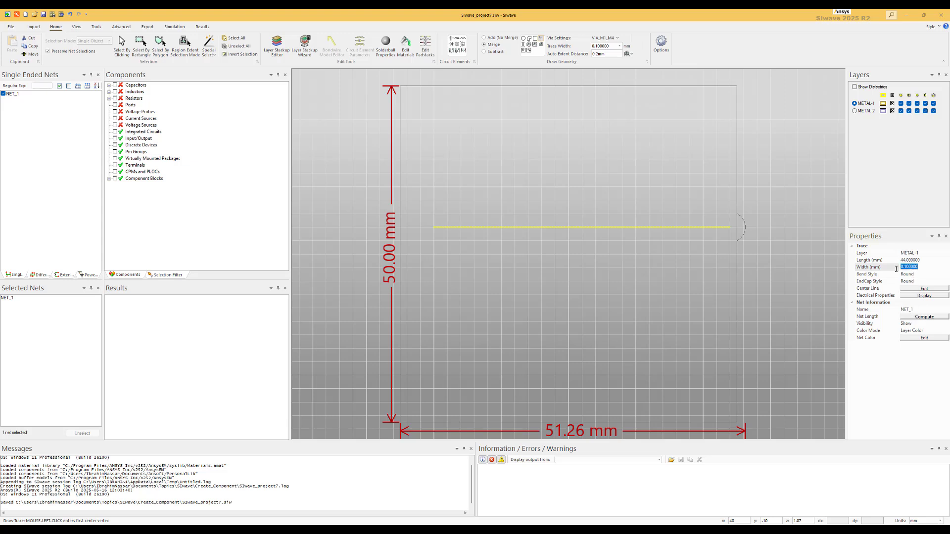
key(BackSpace)
text(.8)
key(Return)
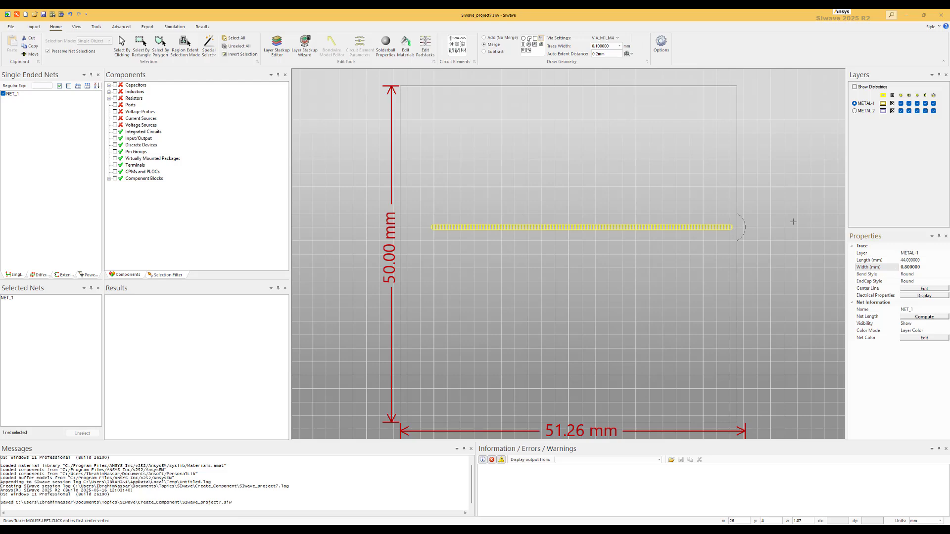
Step: Leave trace drawing, switch to select-by-clicking mode, and copy the trace to a parallel position about 4 mm below
scroll(733, 228, up, 4)
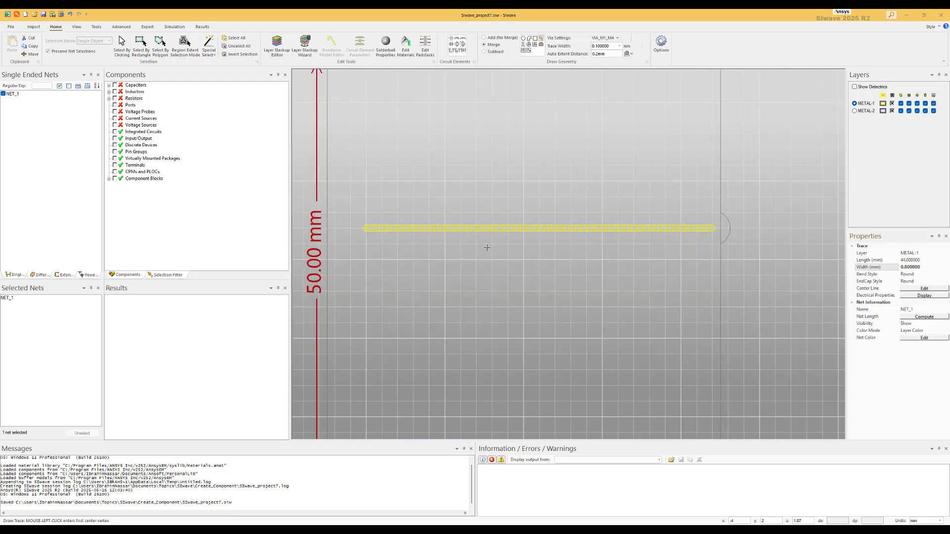
scroll(487, 247, down, 1)
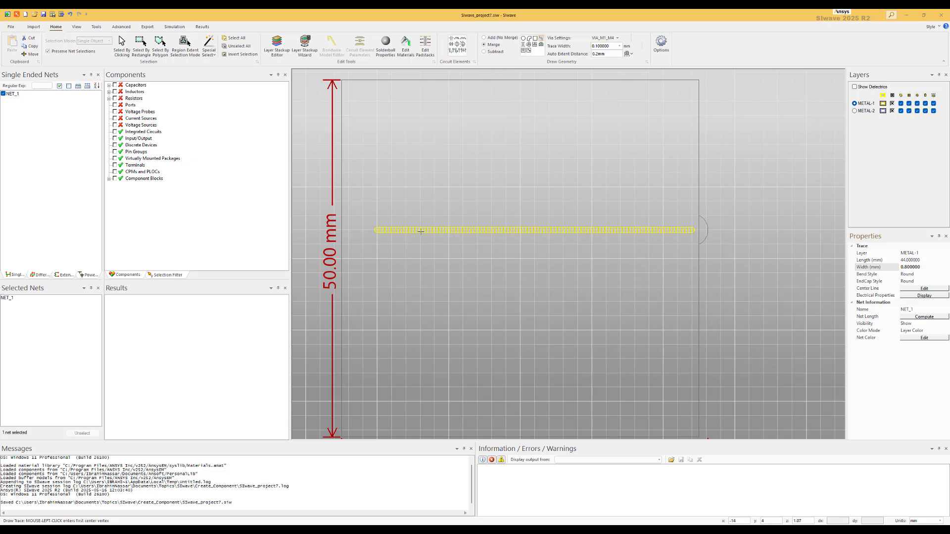
right_click(434, 207)
click(452, 237)
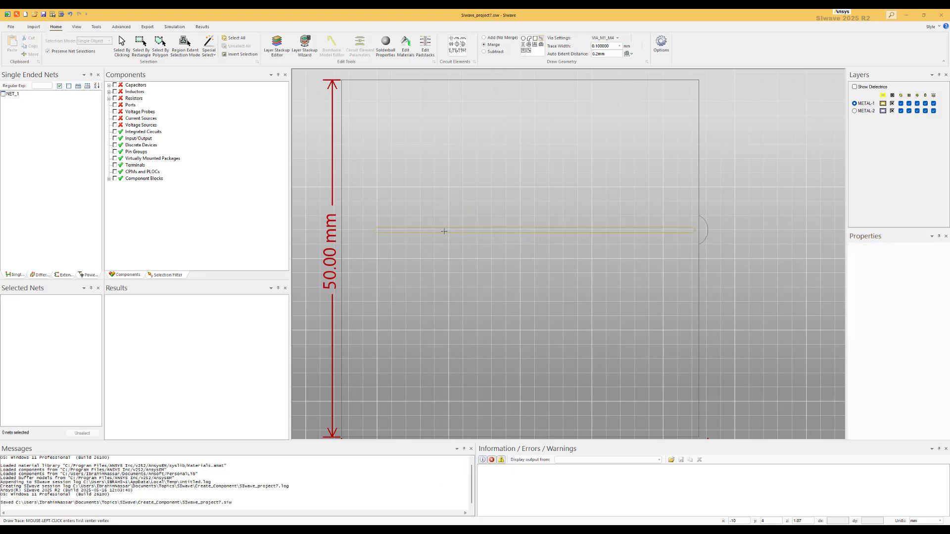
click(445, 231)
right_click(456, 204)
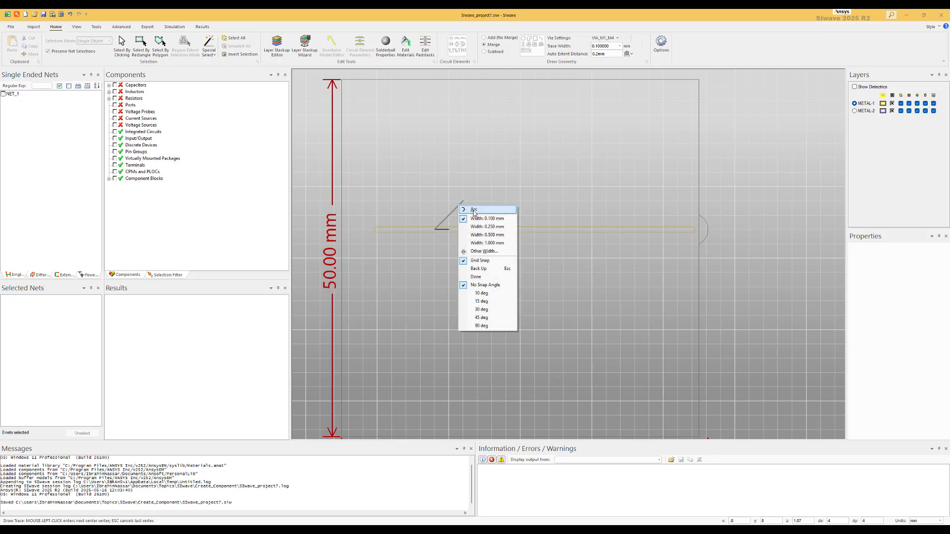
click(474, 217)
key(Escape)
right_click(483, 212)
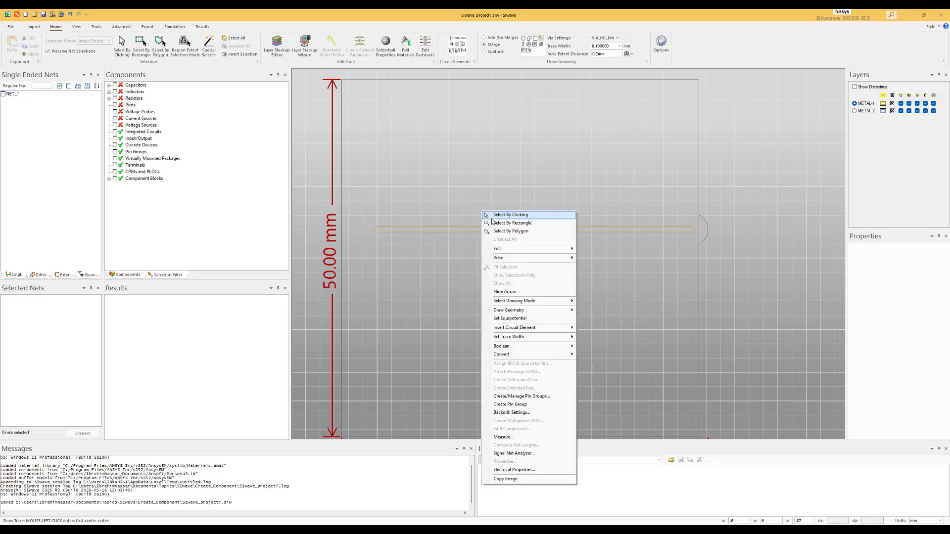
click(510, 215)
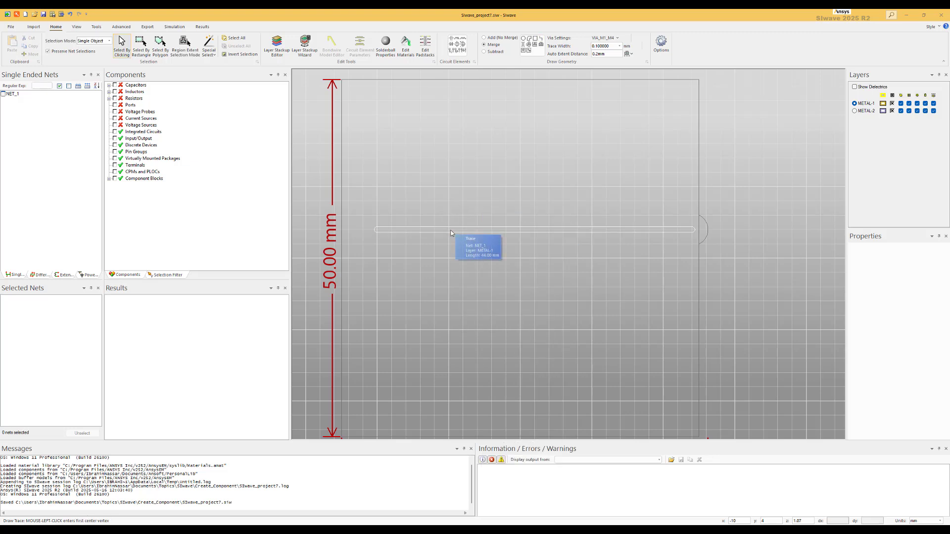
click(450, 230)
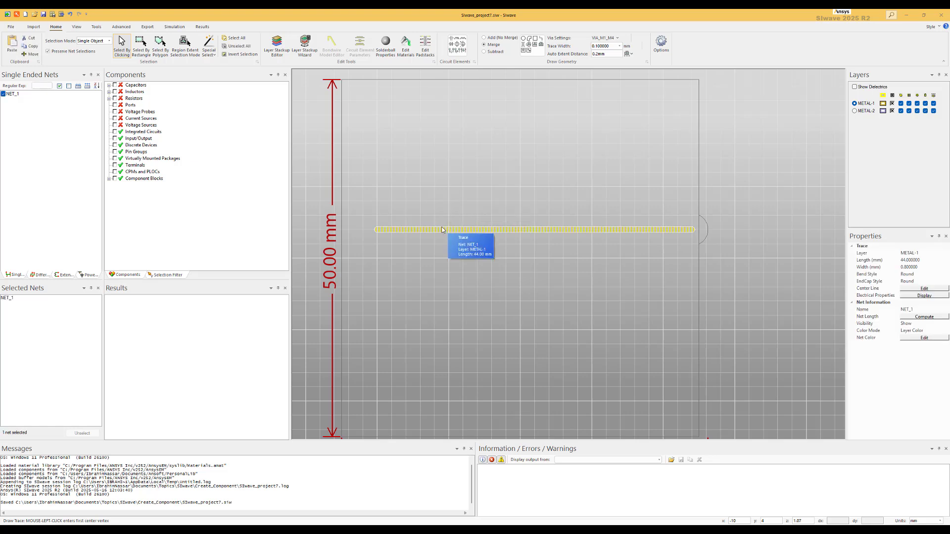
drag(440, 230, 432, 258)
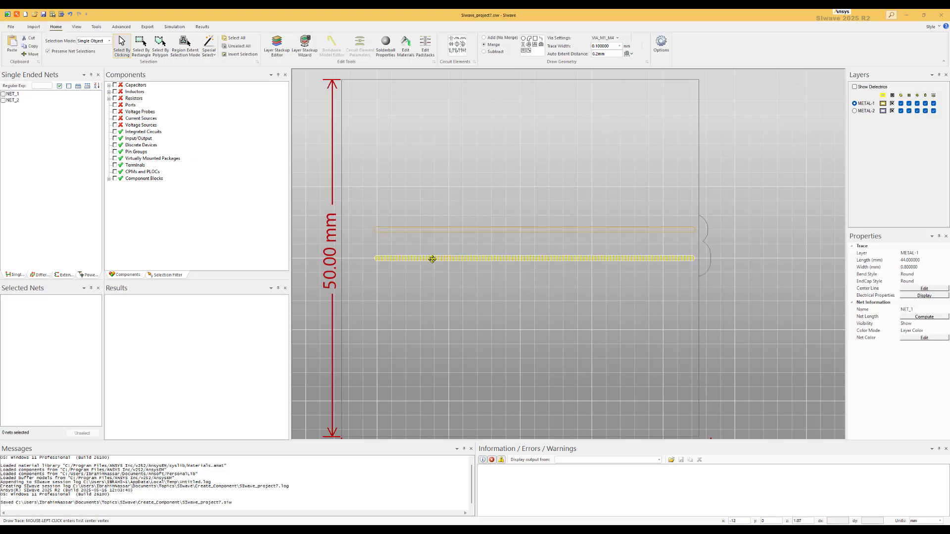
Step: Select and delete the stray object at the right end of the traces
click(708, 228)
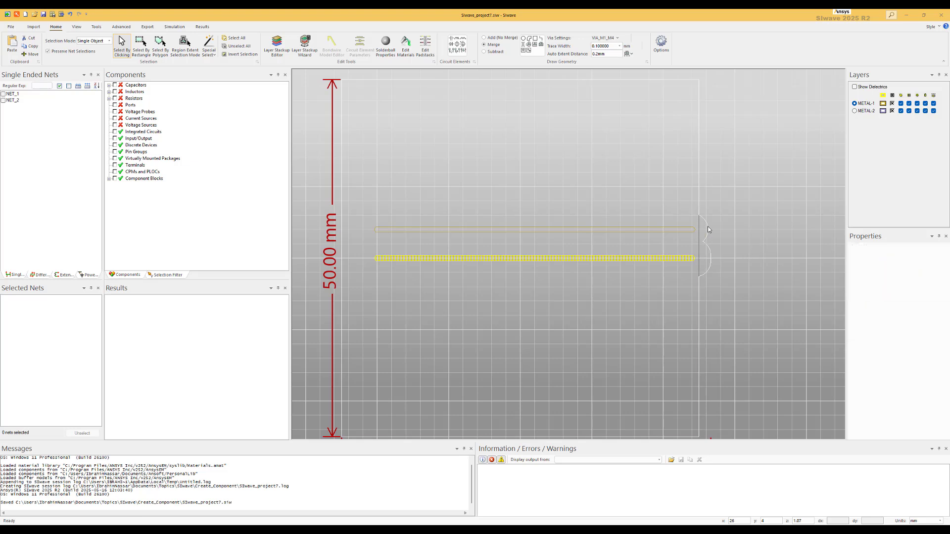
key(Delete)
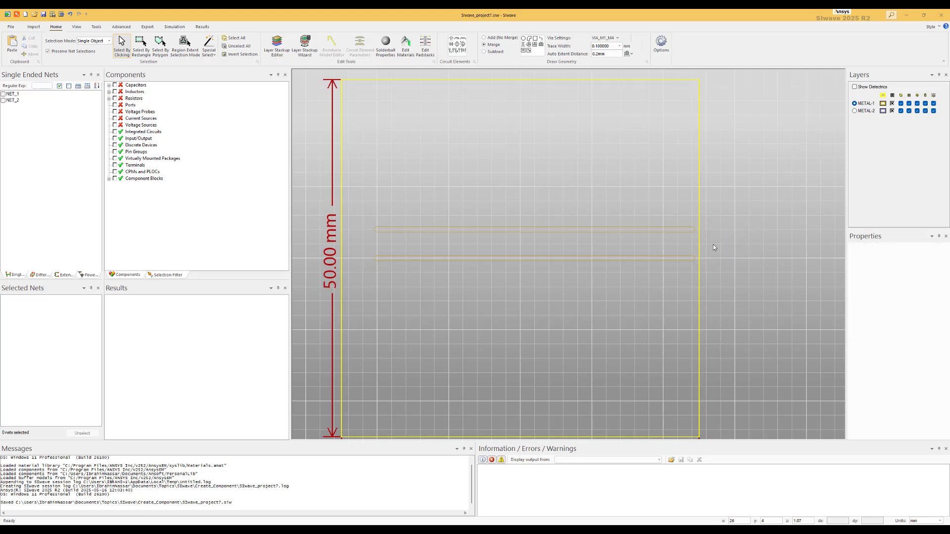
click(378, 207)
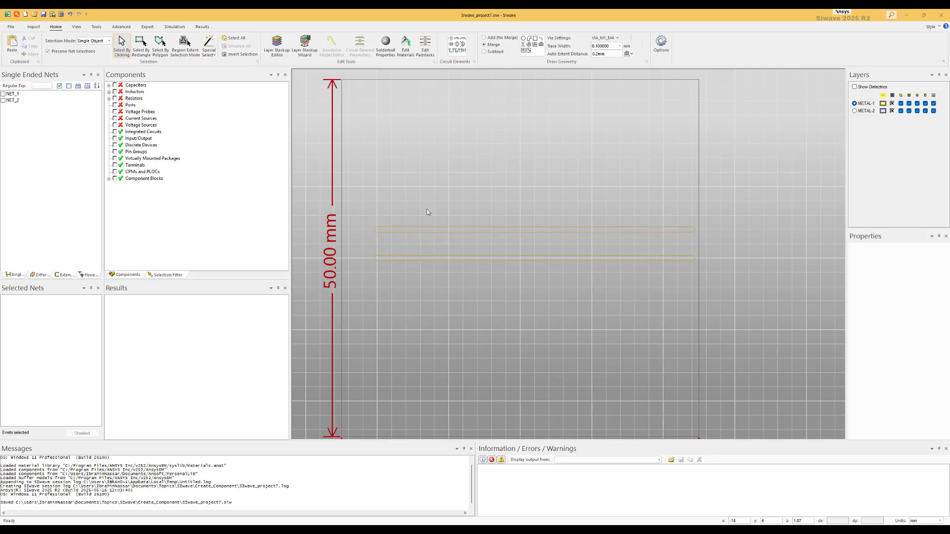
Step: On METAL-2, draw a rectangular plane about 44 × 26 mm under the traces and name its net GND
click(854, 111)
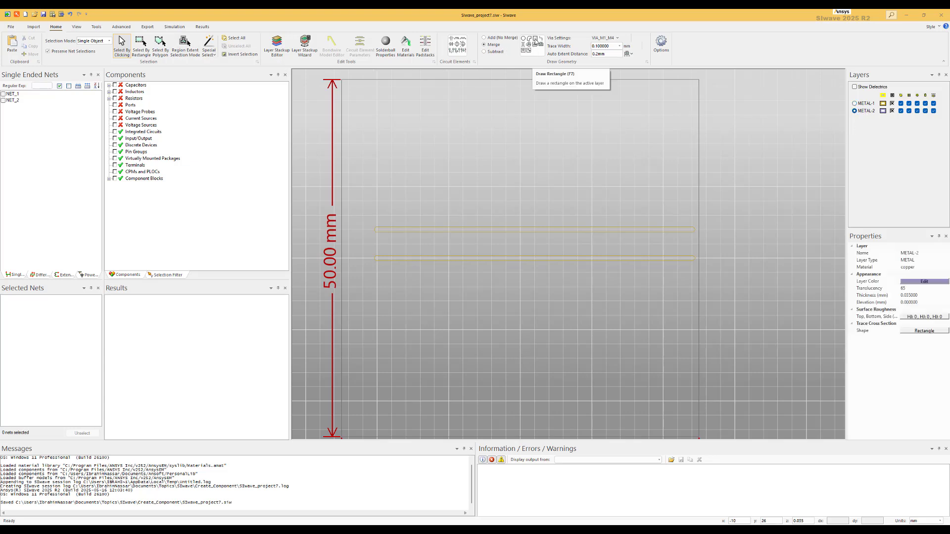
click(536, 40)
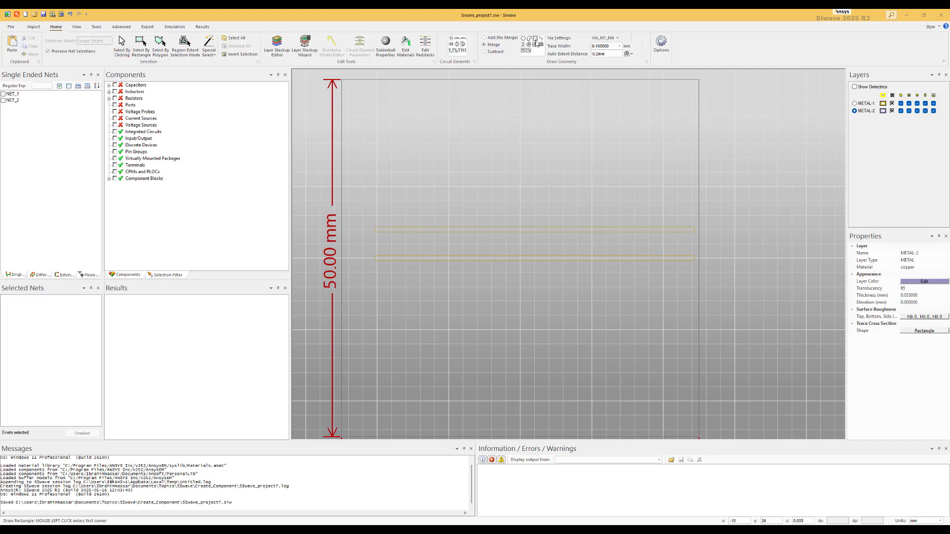
click(378, 143)
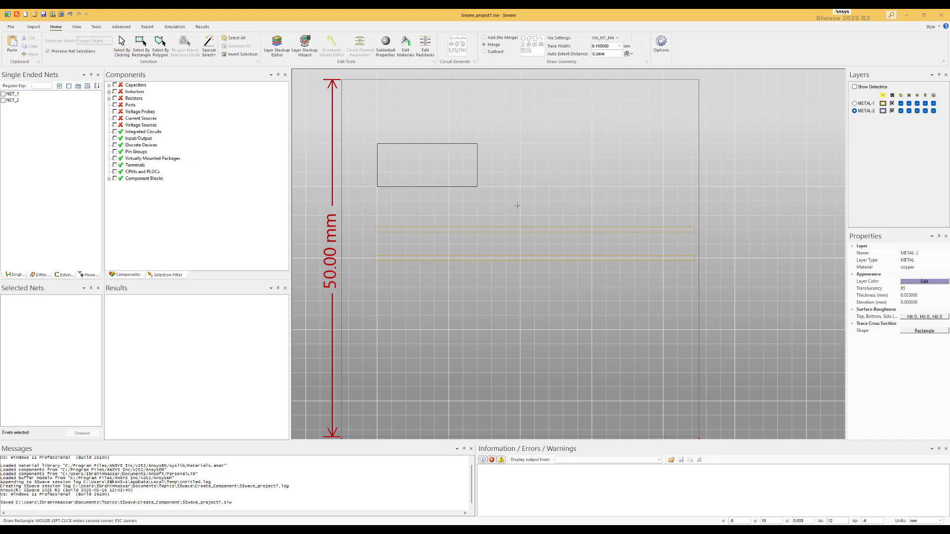
click(692, 330)
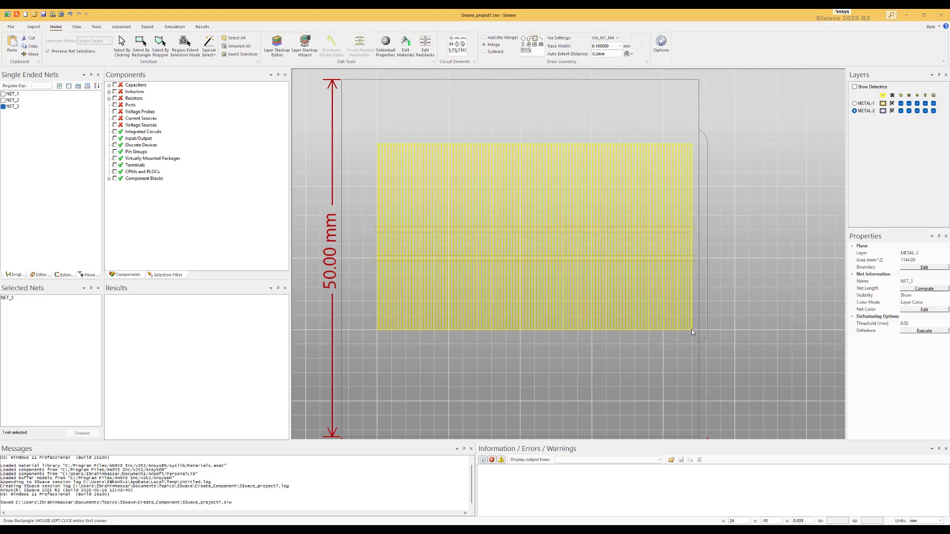
click(913, 282)
key(BackSpace)
key(Return)
Step: Toggle nets in the net list to inspect the traces and the ground plane
click(3, 101)
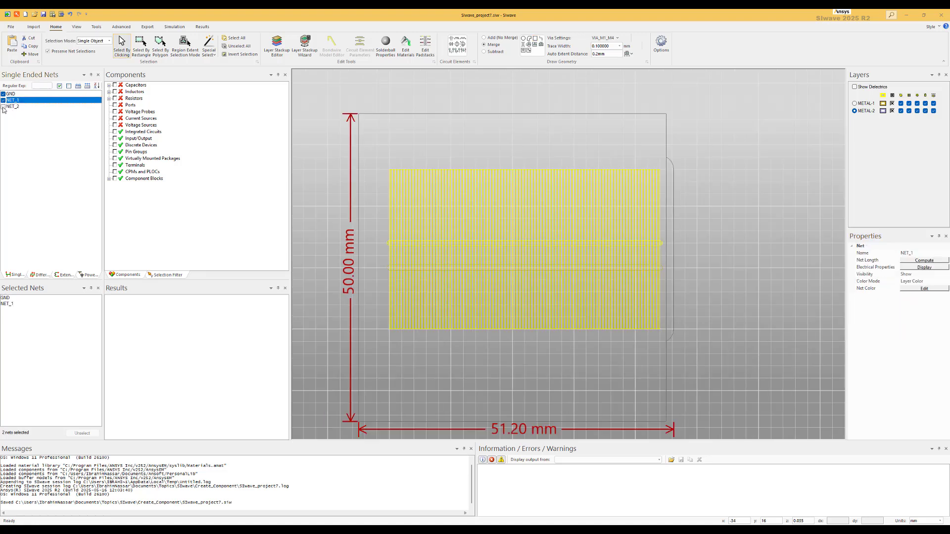
click(3, 107)
click(3, 107)
click(3, 100)
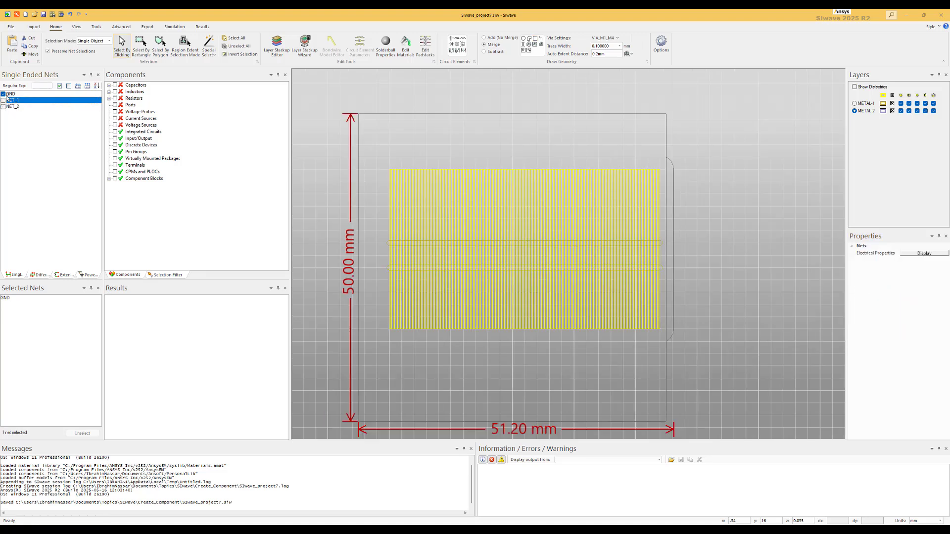
click(3, 94)
Step: Add a 50 Ohm port at the upper trace's left end, positive on the METAL-1 trace and negative on the METAL-2 GND plane
scroll(389, 261, up, 3)
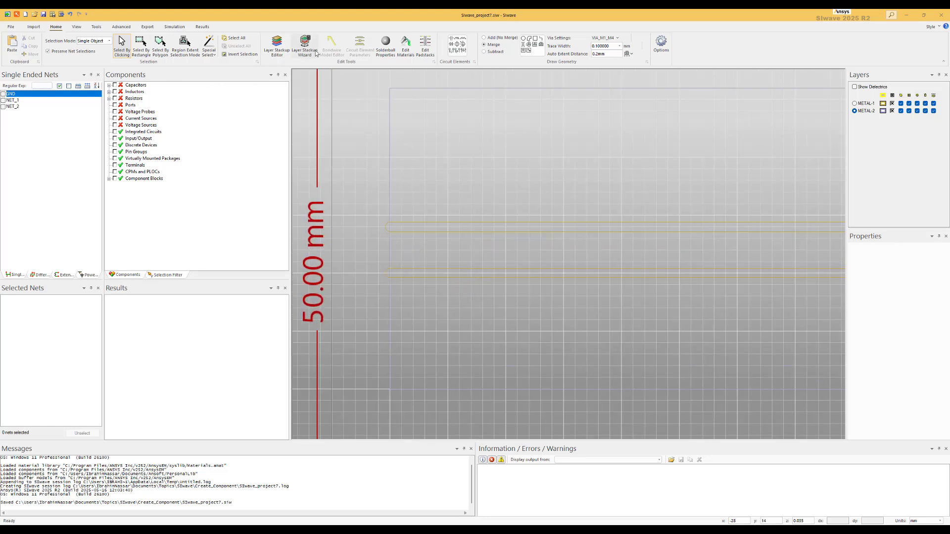
click(459, 54)
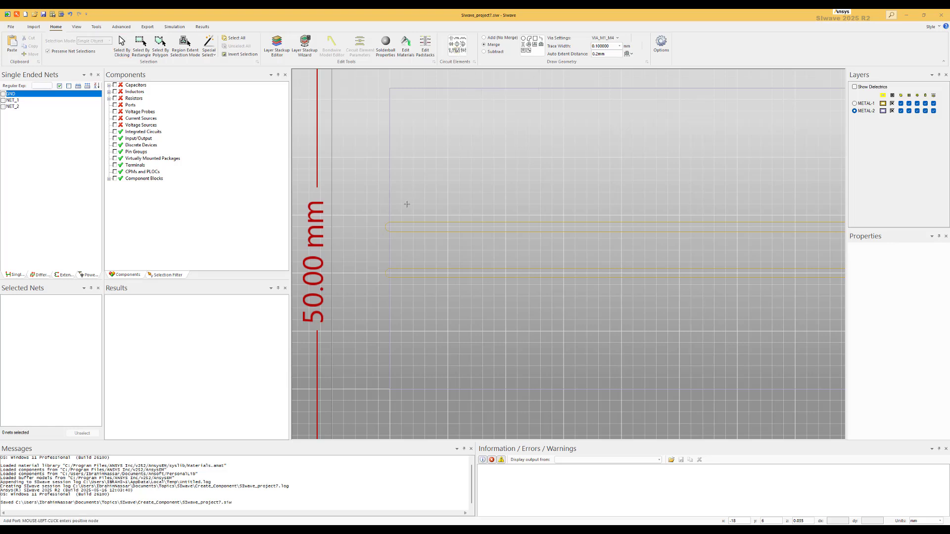
click(390, 227)
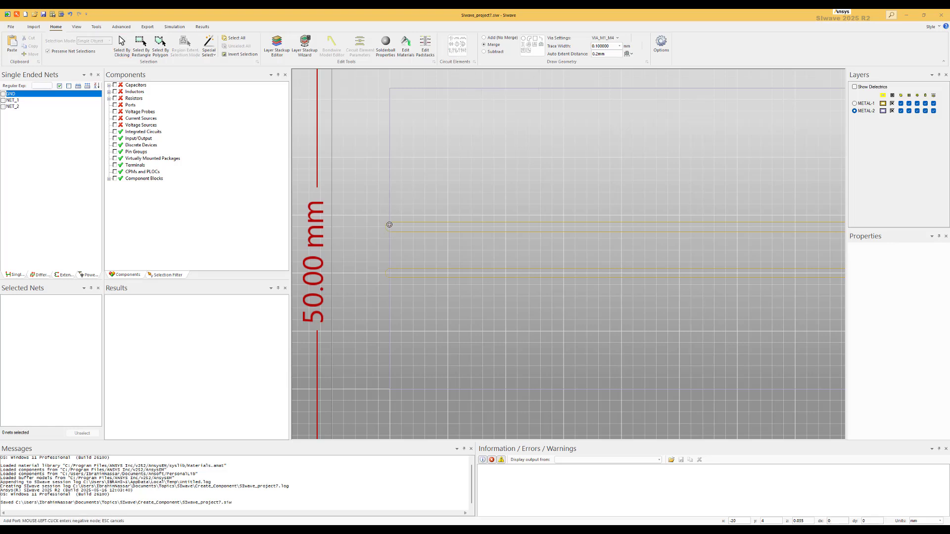
click(401, 191)
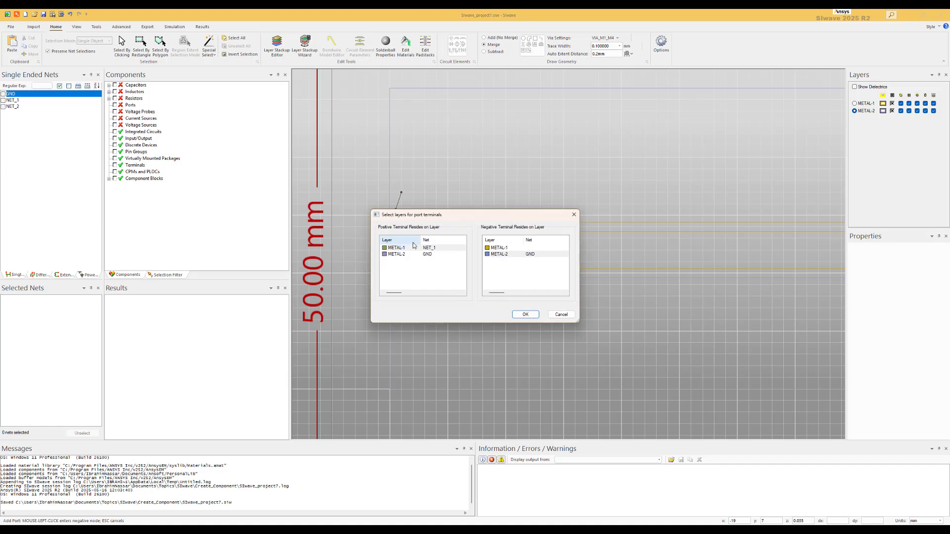
click(526, 315)
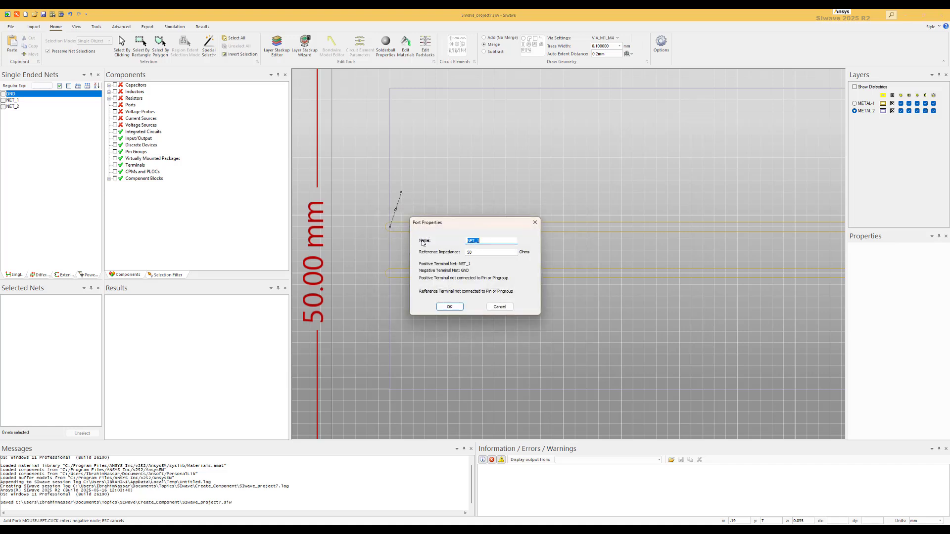
click(449, 307)
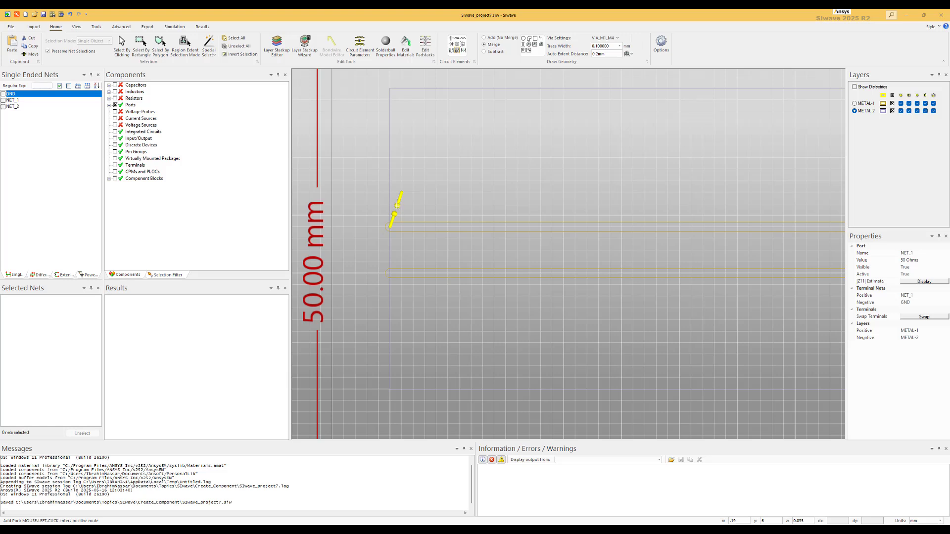
key(Escape)
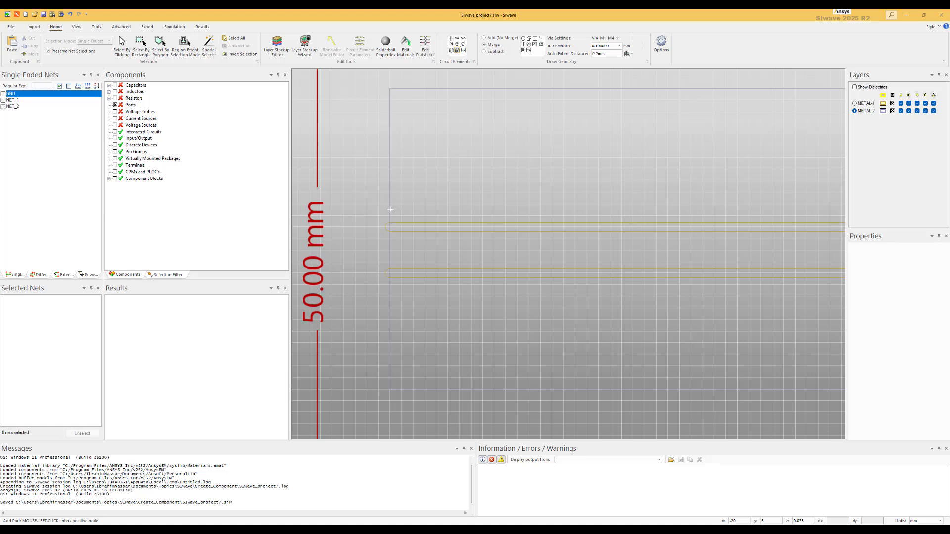
Step: Drop a via just above the left end of the upper trace
click(524, 46)
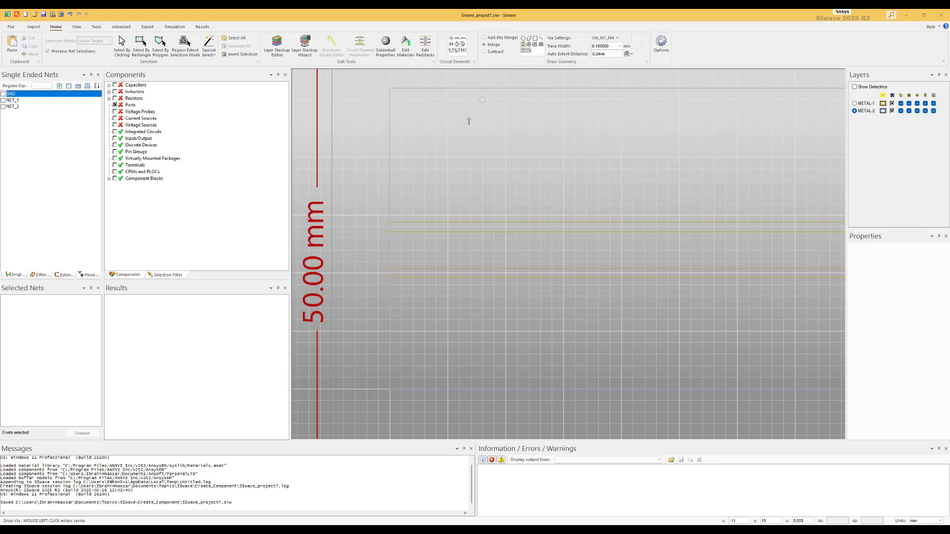
click(391, 187)
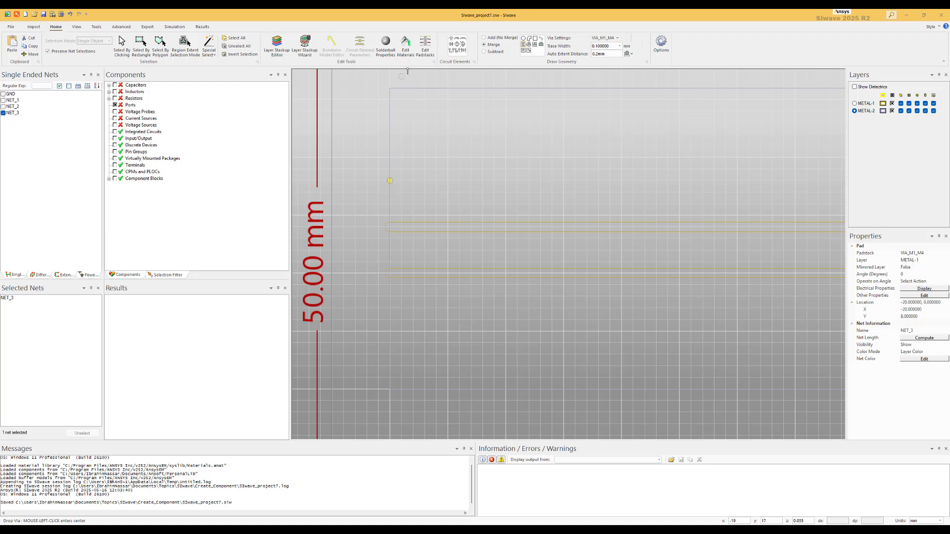
Step: Add a new padstack with a 0.6 × 0.6 mm rectangular pad on METAL-1
click(425, 53)
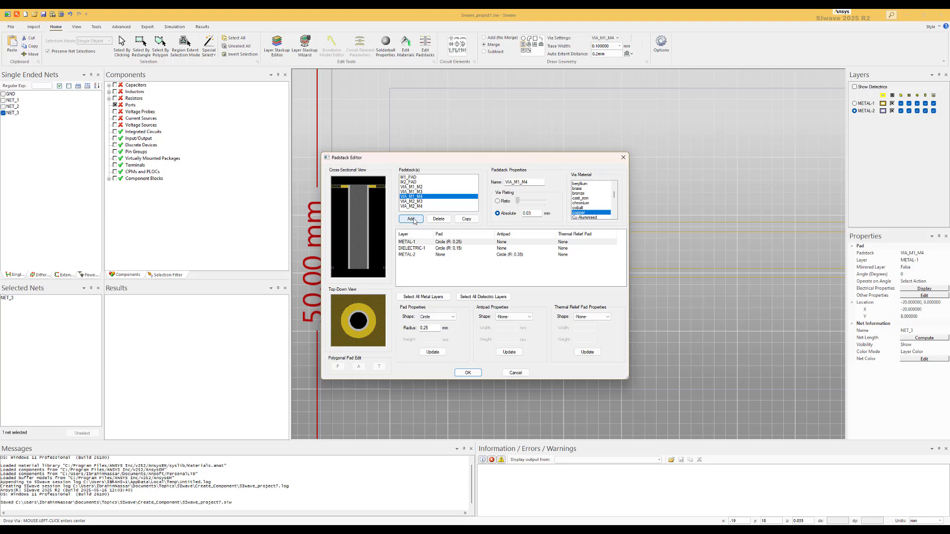
click(411, 219)
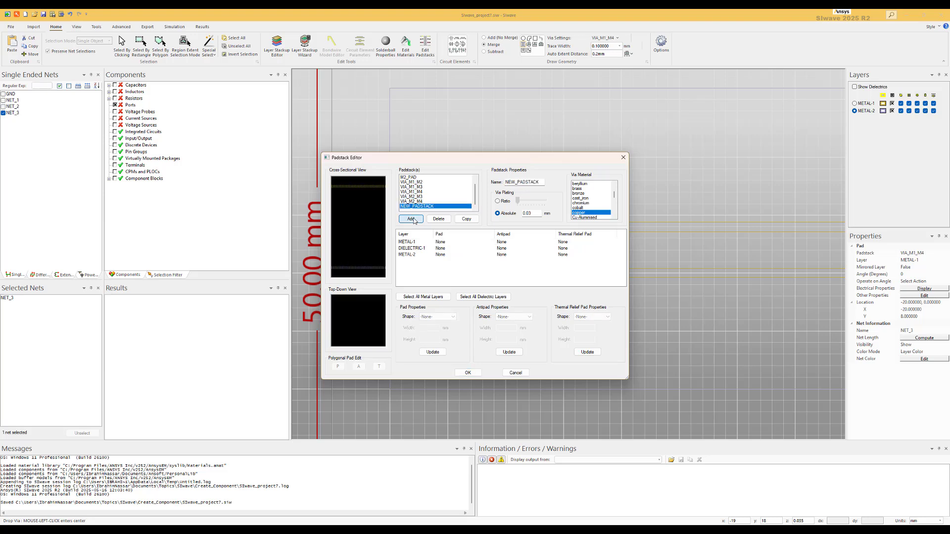
click(540, 182)
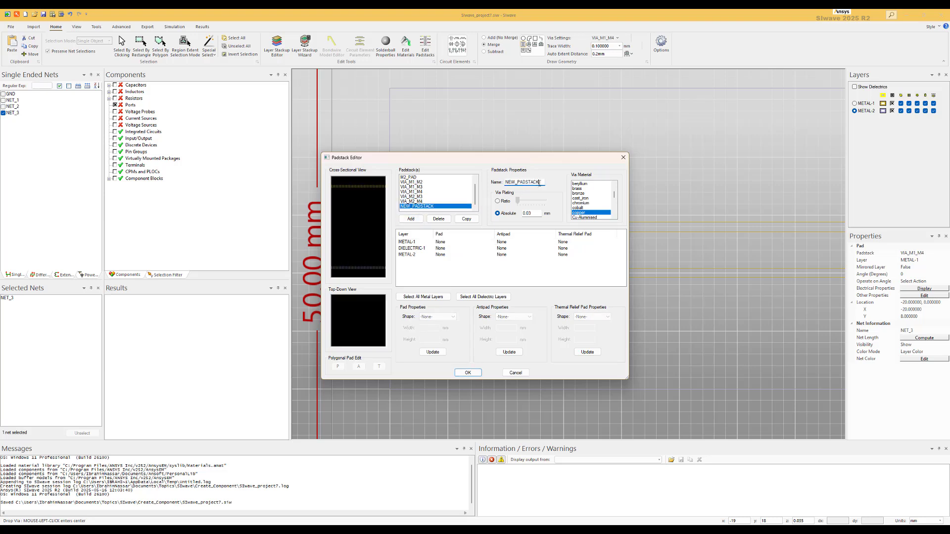
click(412, 242)
click(412, 243)
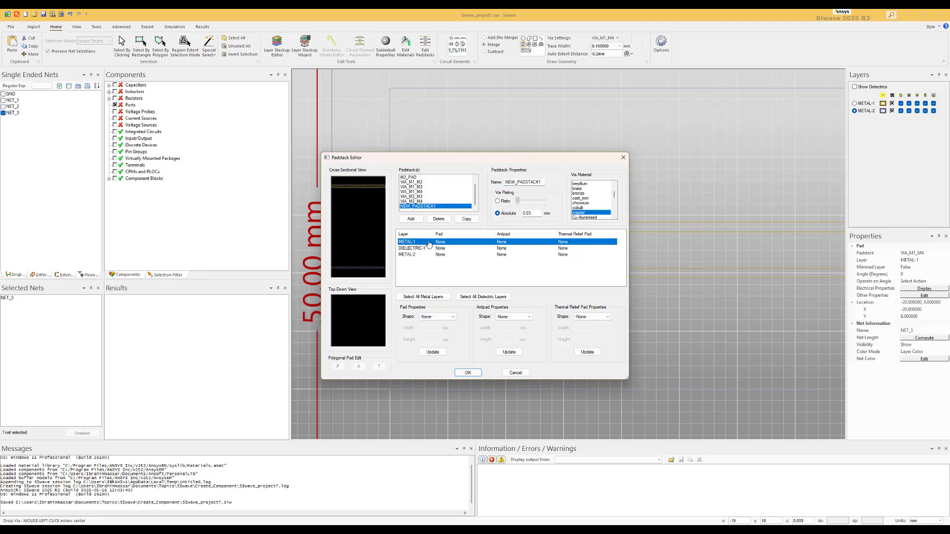
click(450, 319)
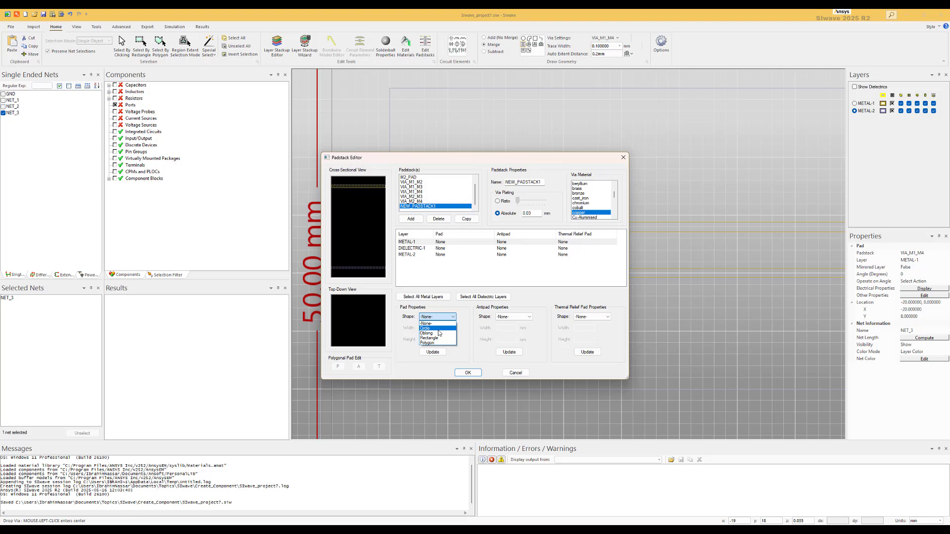
click(439, 339)
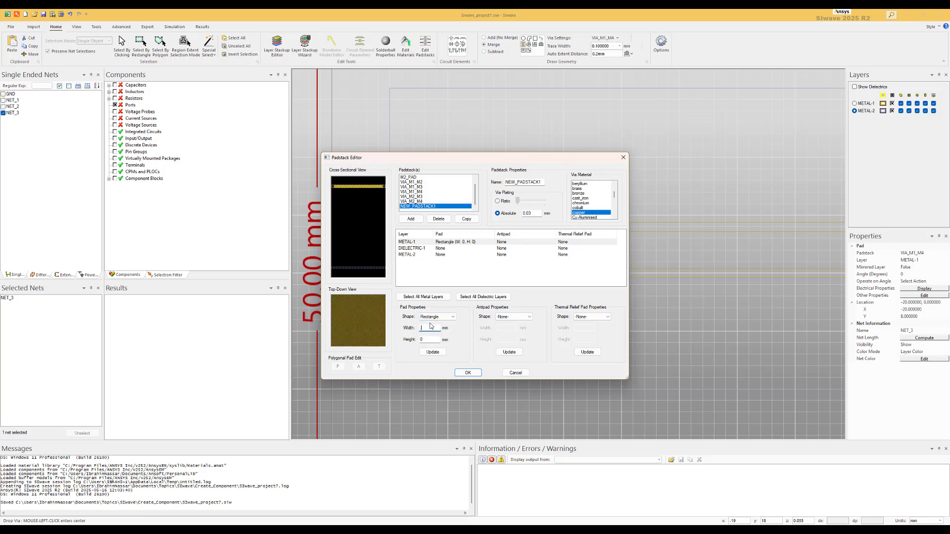
text(.6)
click(432, 341)
text(.6)
click(433, 352)
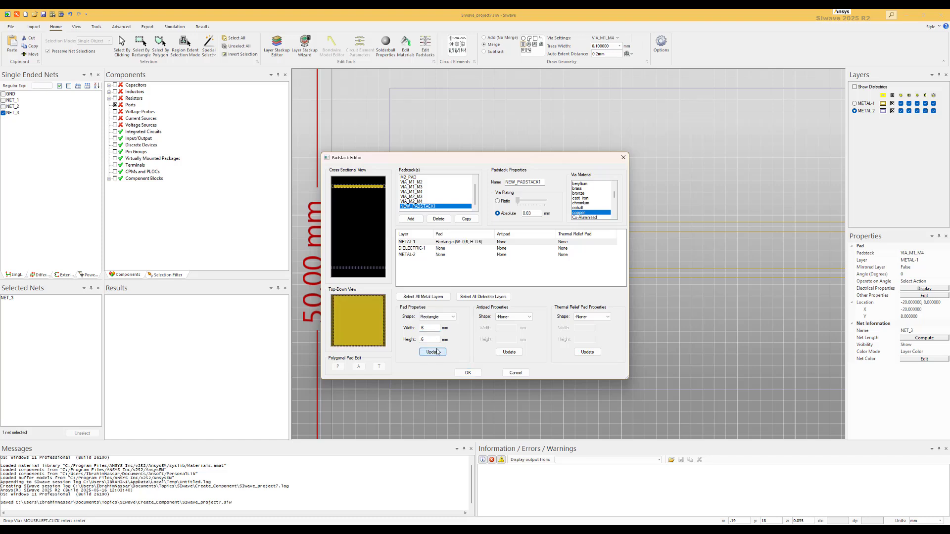
click(467, 373)
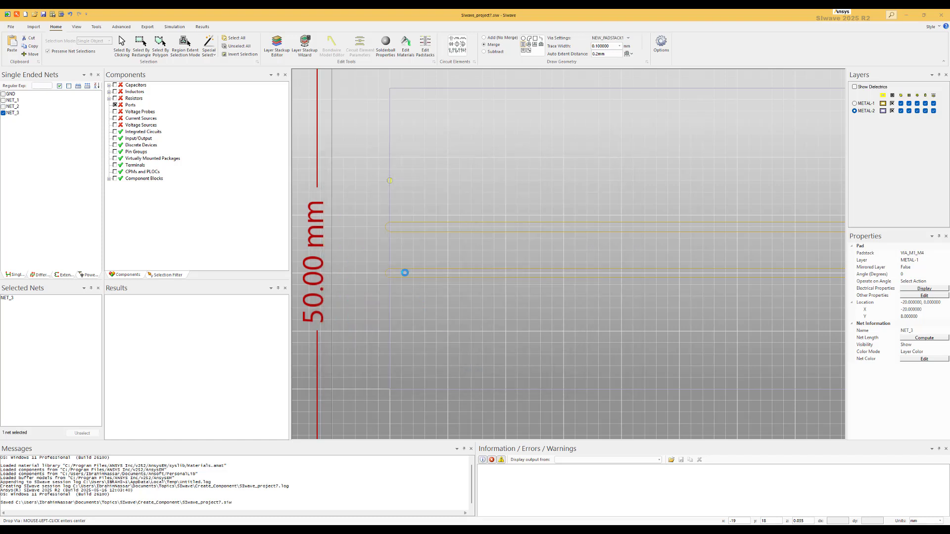
Step: Place the new rectangular pad at the left and right ends of the upper trace
click(391, 229)
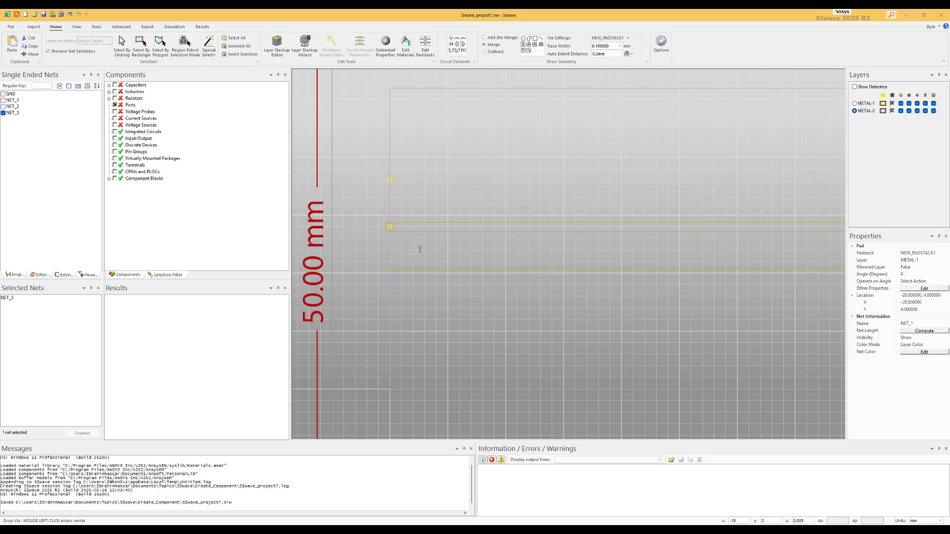
scroll(583, 242, down, 3)
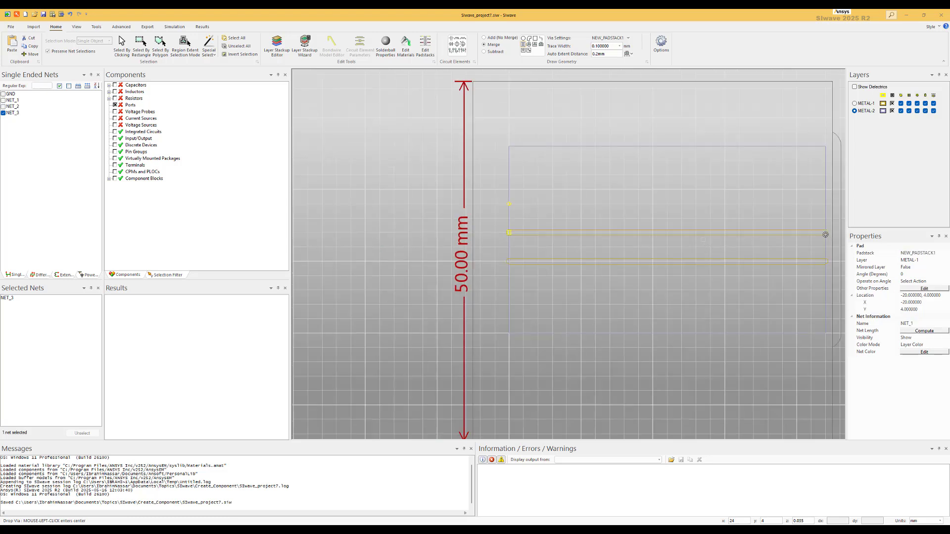
click(826, 235)
key(Escape)
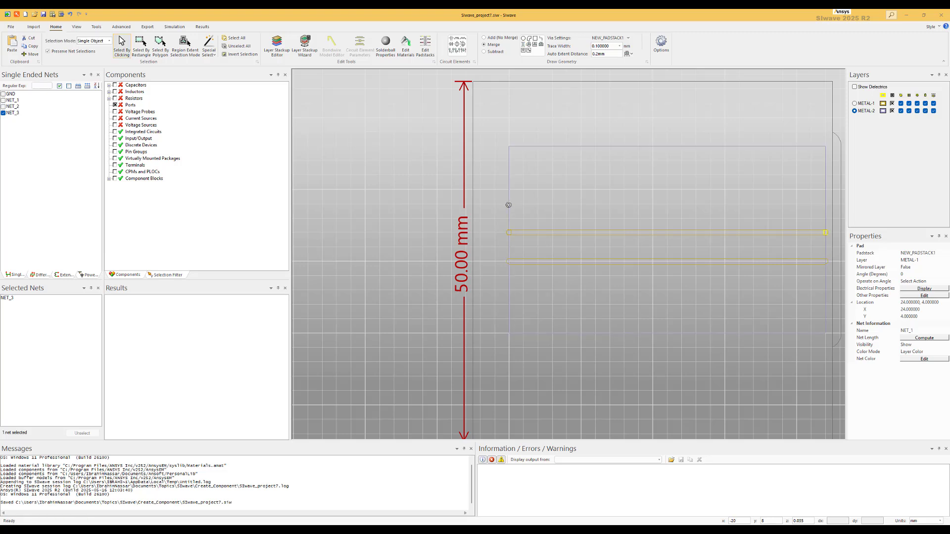
Step: Delete the stray via above the upper trace's left end, confirming removal of its net
right_click(500, 210)
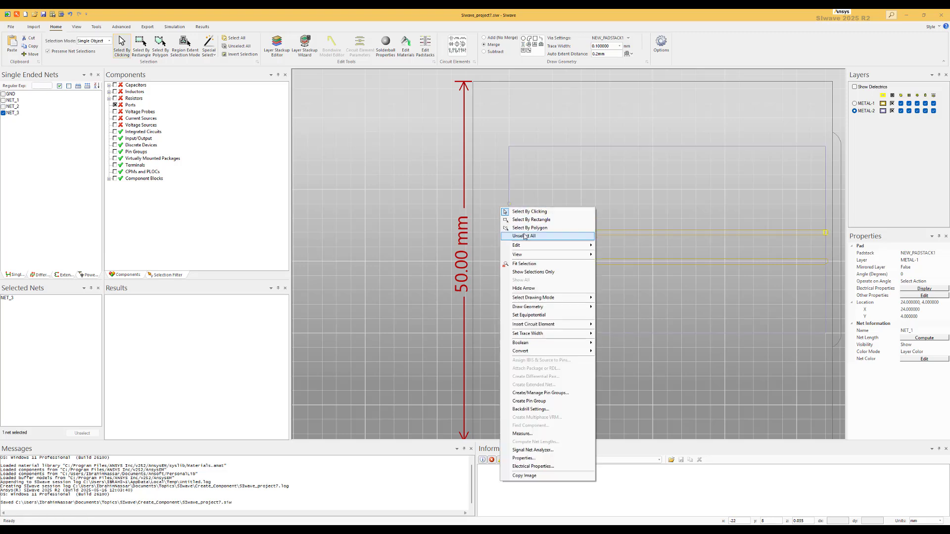
click(525, 236)
click(510, 205)
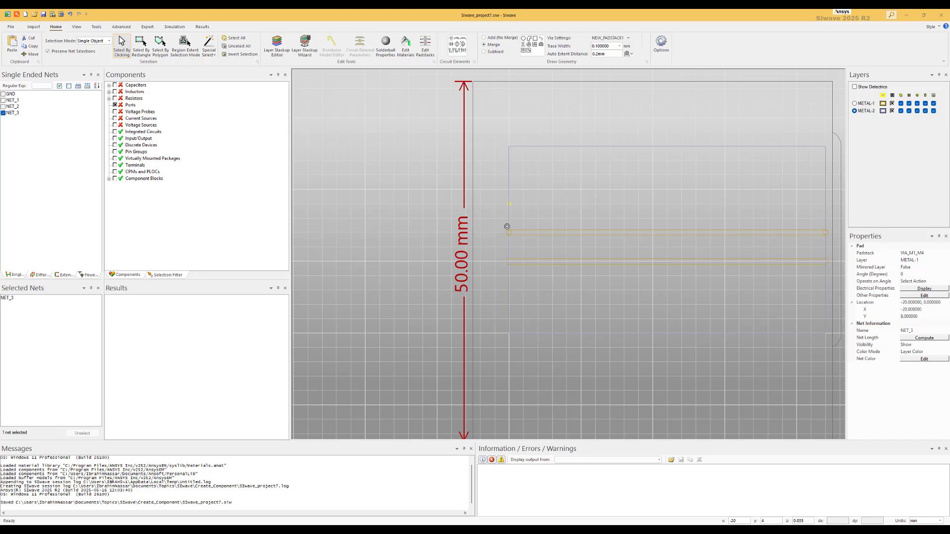
key(Delete)
click(494, 331)
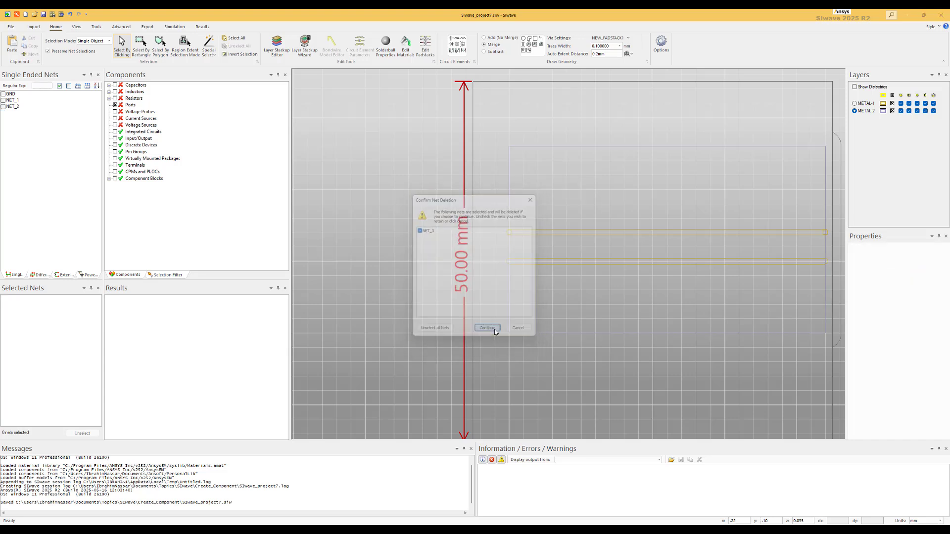
Step: Place the rectangular pad at the left and right ends of the lower trace
scroll(519, 245, up, 5)
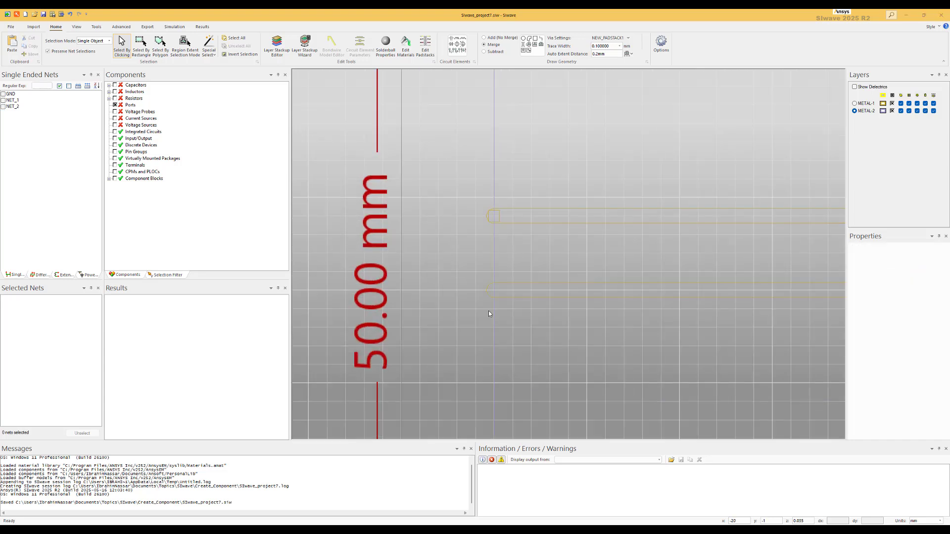
click(524, 44)
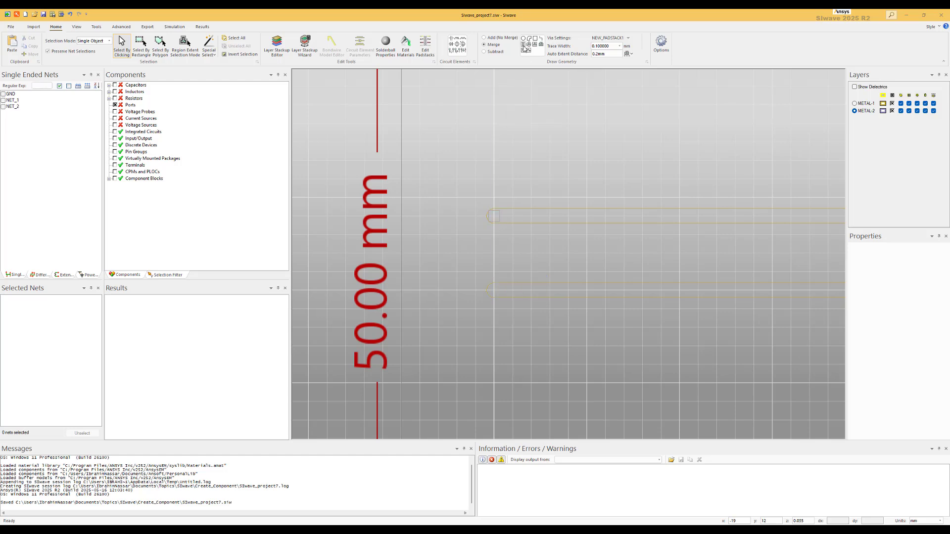
click(496, 288)
scroll(584, 300, down, 3)
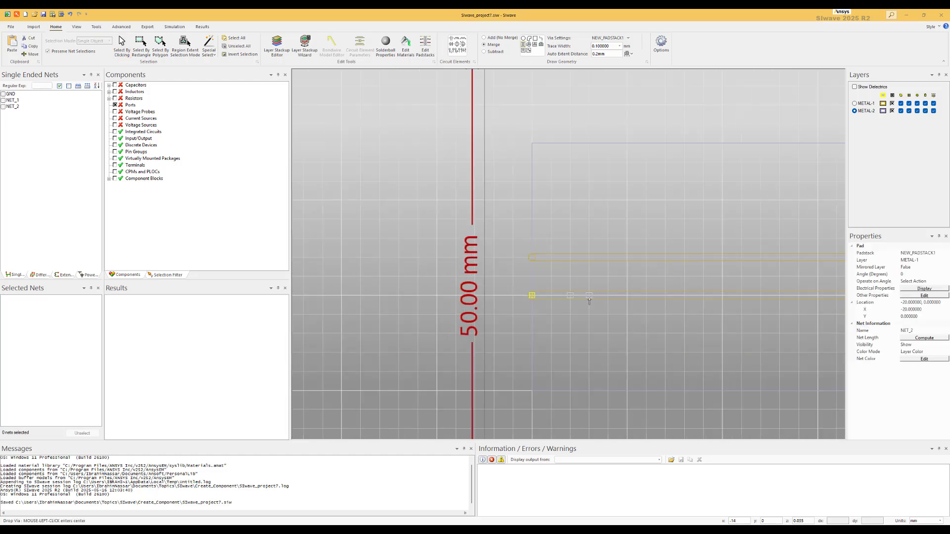
scroll(825, 312, down, 4)
drag(808, 300, 590, 291)
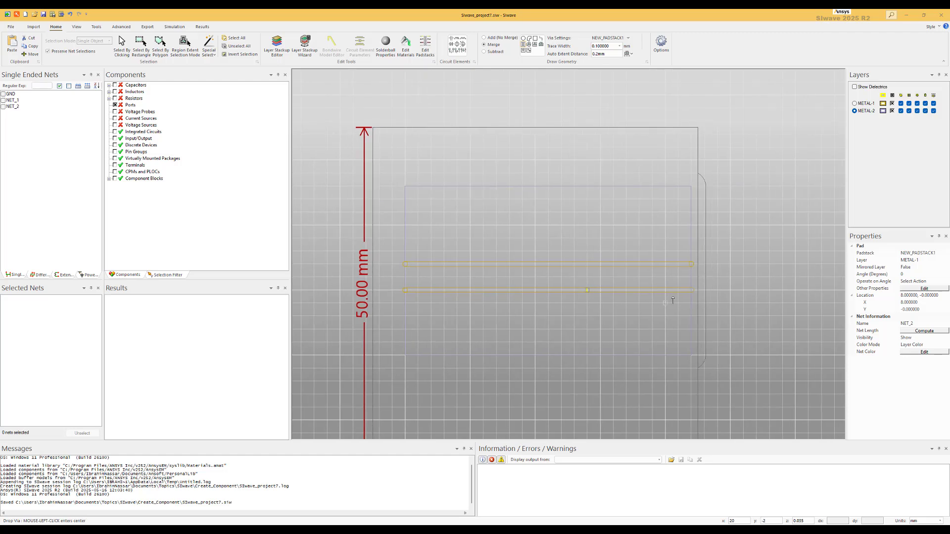
scroll(692, 288, up, 5)
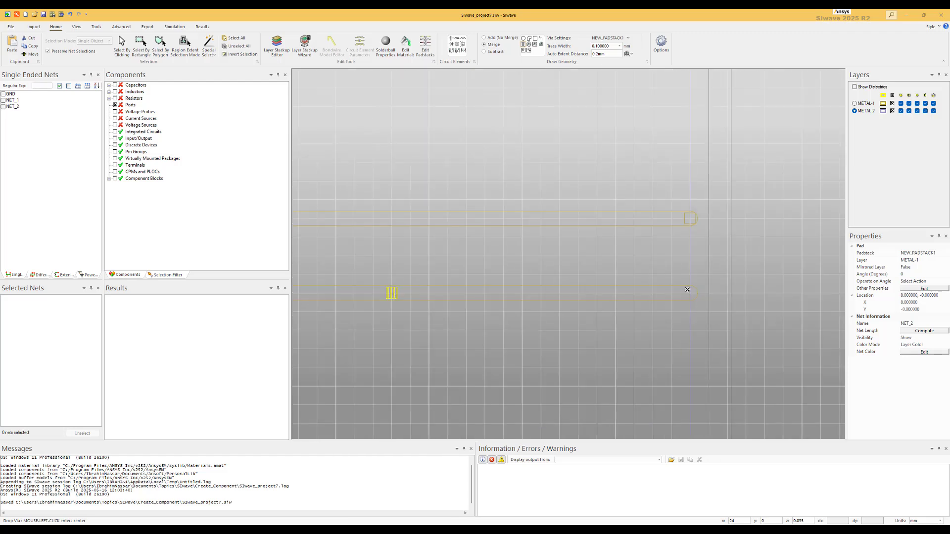
click(690, 295)
key(Escape)
Step: Switch the METAL-1 layer to solid fill display and inspect the traces and pads
scroll(468, 281, down, 3)
click(429, 287)
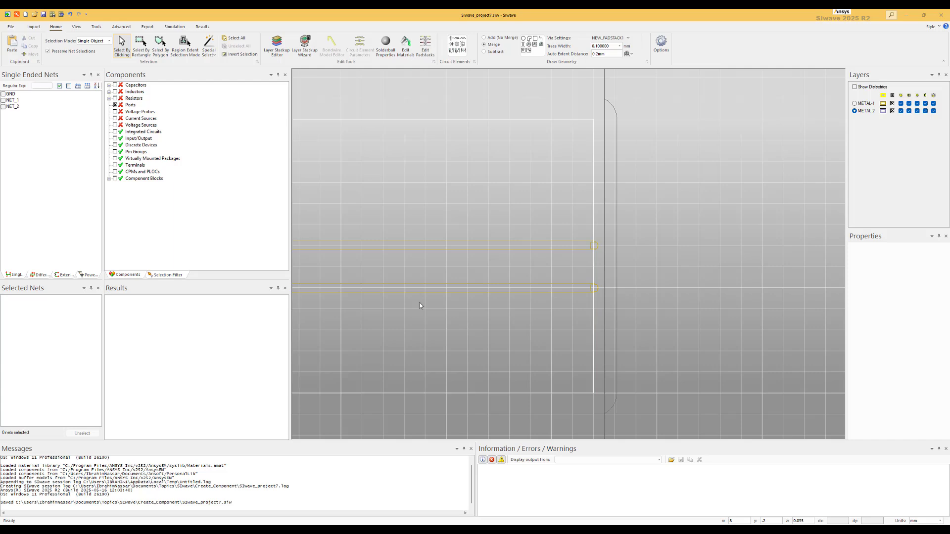
scroll(420, 302, down, 3)
drag(396, 278, 556, 248)
scroll(488, 252, up, 2)
click(883, 104)
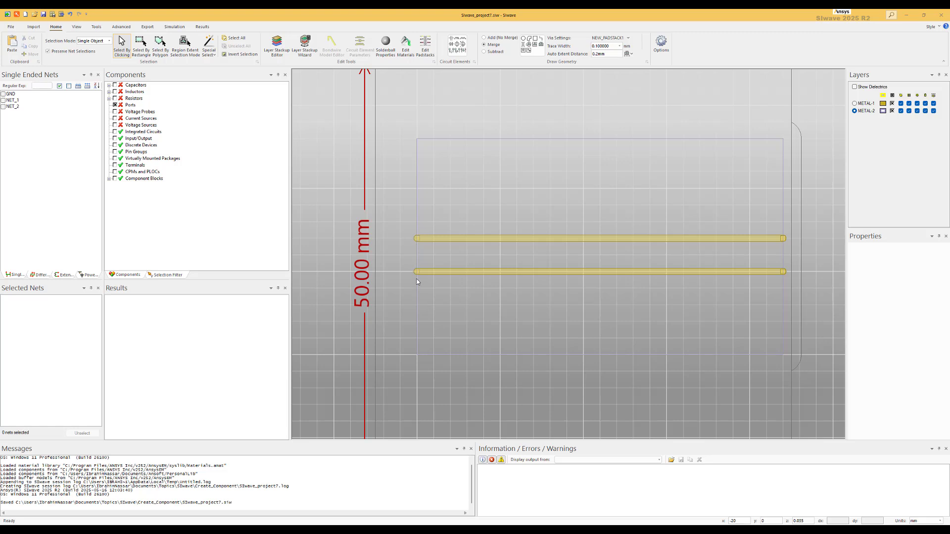
Step: Drop a via just above the left end of the upper trace
click(523, 44)
click(417, 204)
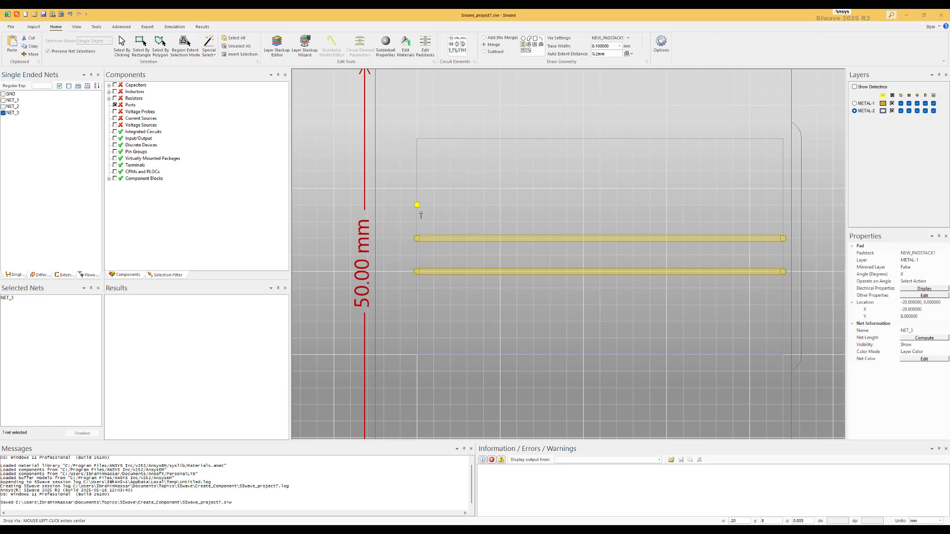
Step: Add a new padstack NEW_PADSTACK2 with a circular pad of radius 0.5 mm on METAL-2
click(429, 52)
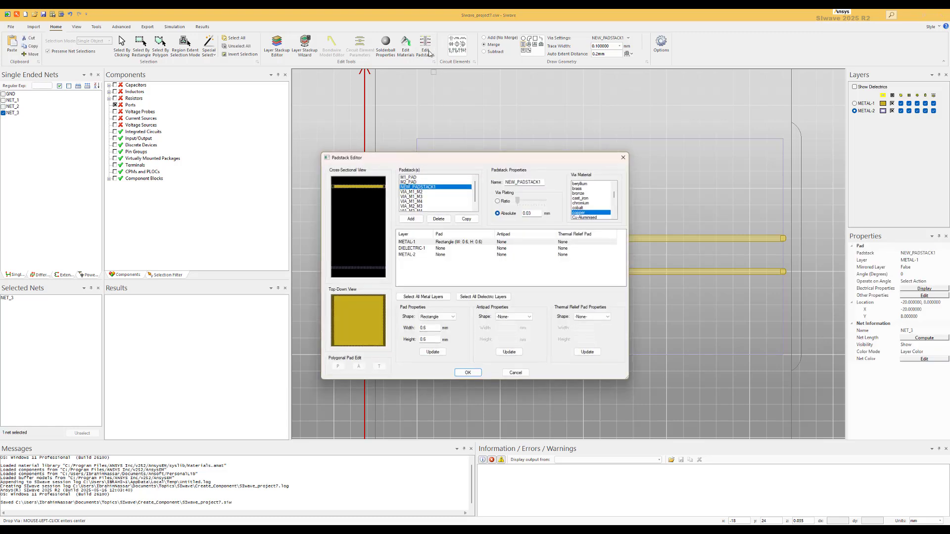
click(413, 219)
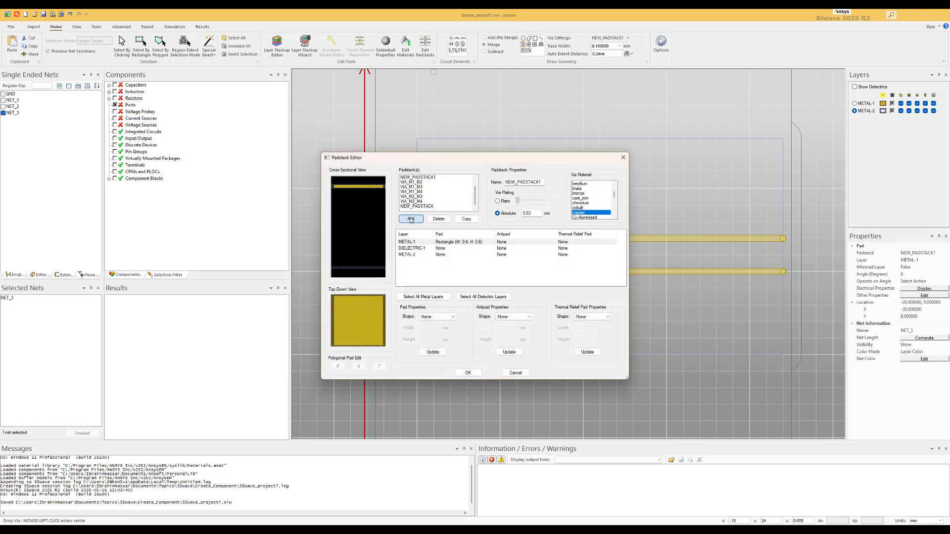
click(543, 182)
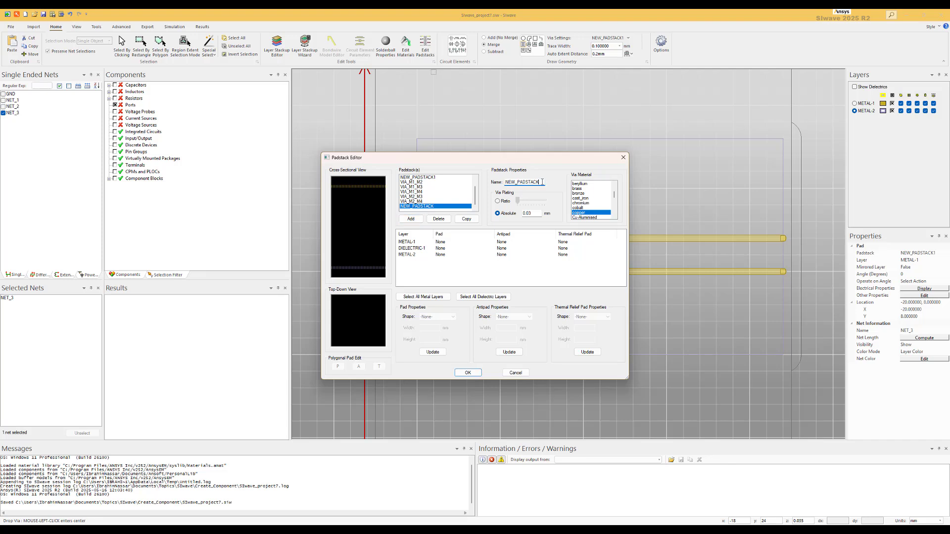
click(411, 255)
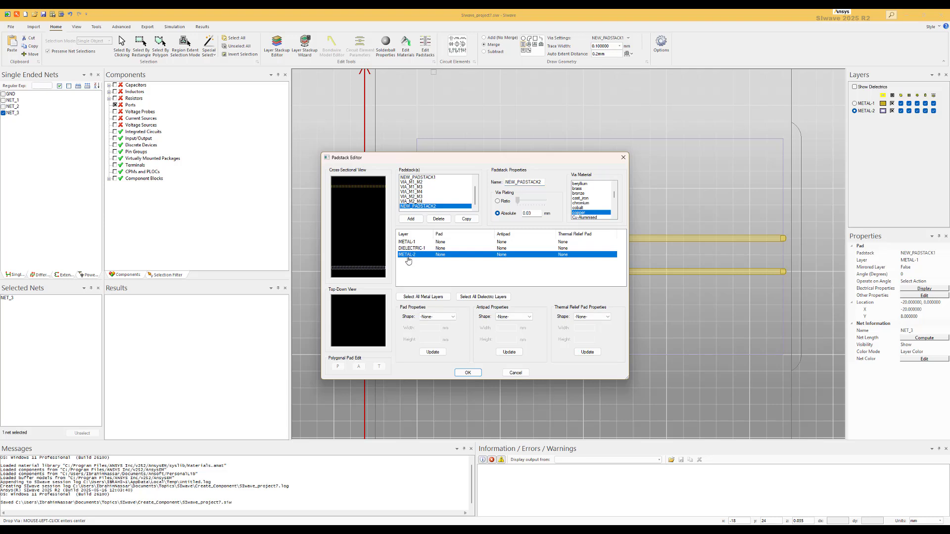
click(444, 319)
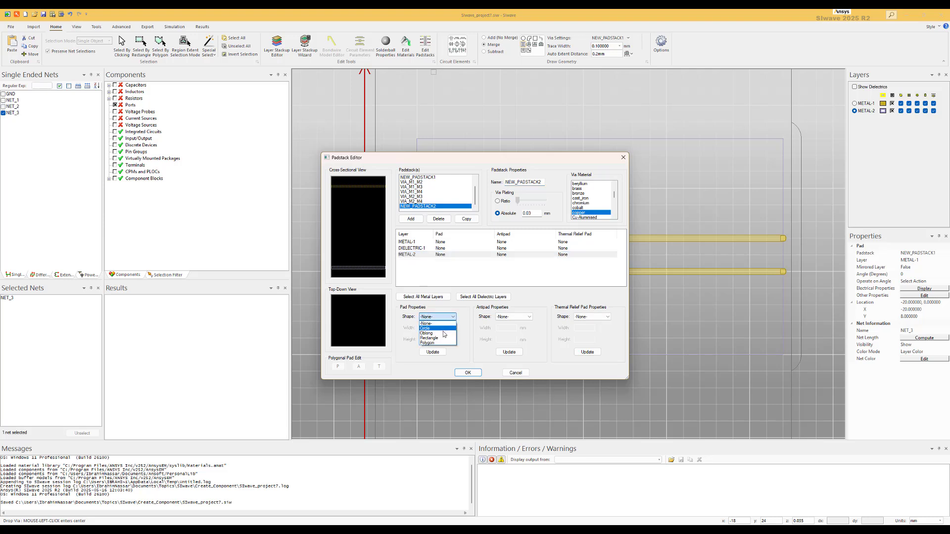
click(443, 329)
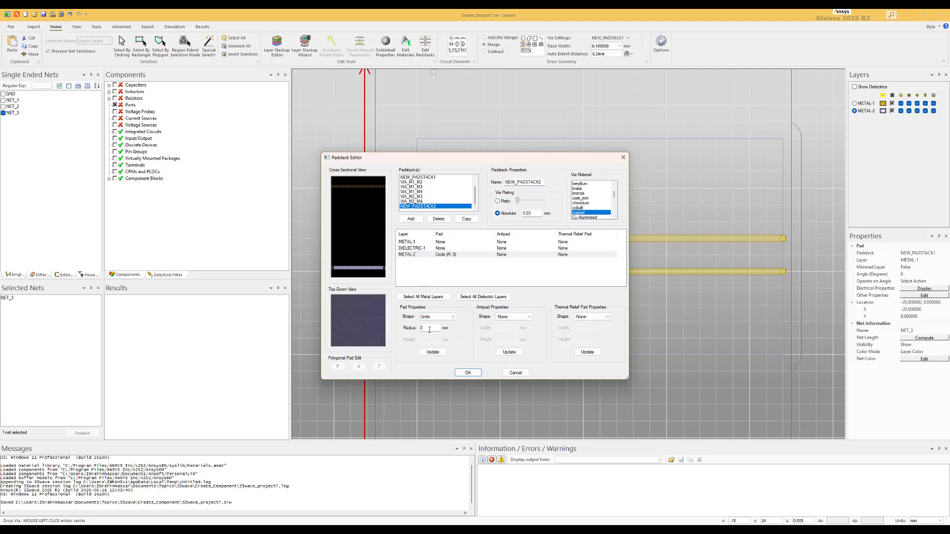
double_click(429, 329)
click(432, 352)
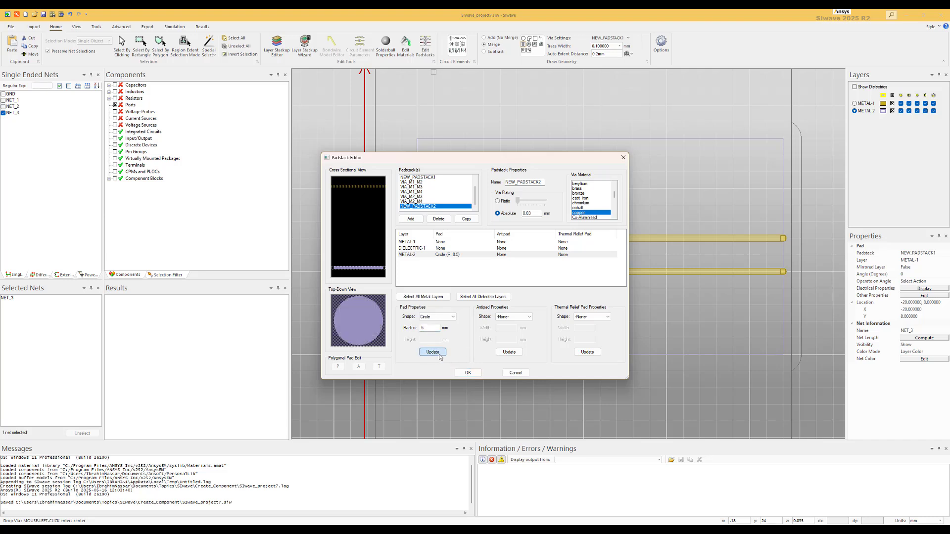
click(468, 373)
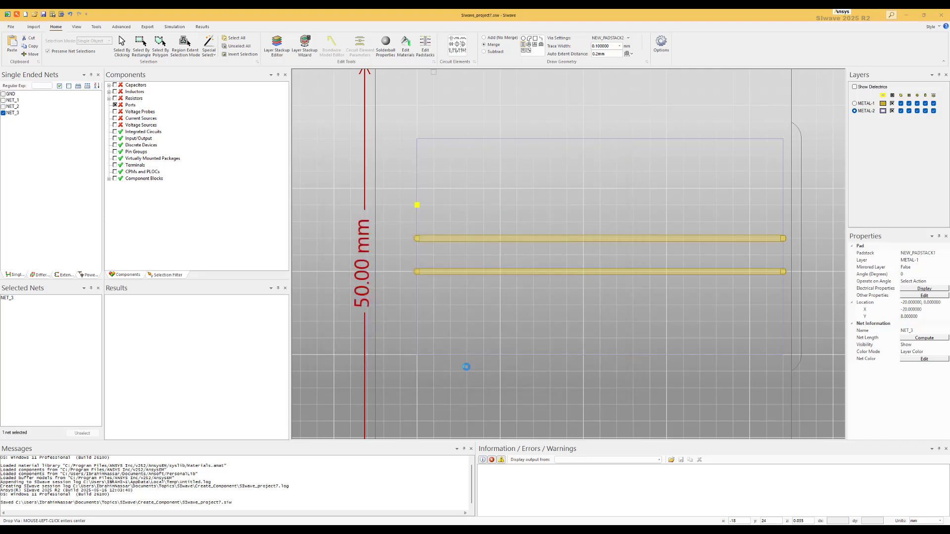
Step: Drop vias just above the upper trace and just below the lower trace at both the left and right ends
click(417, 222)
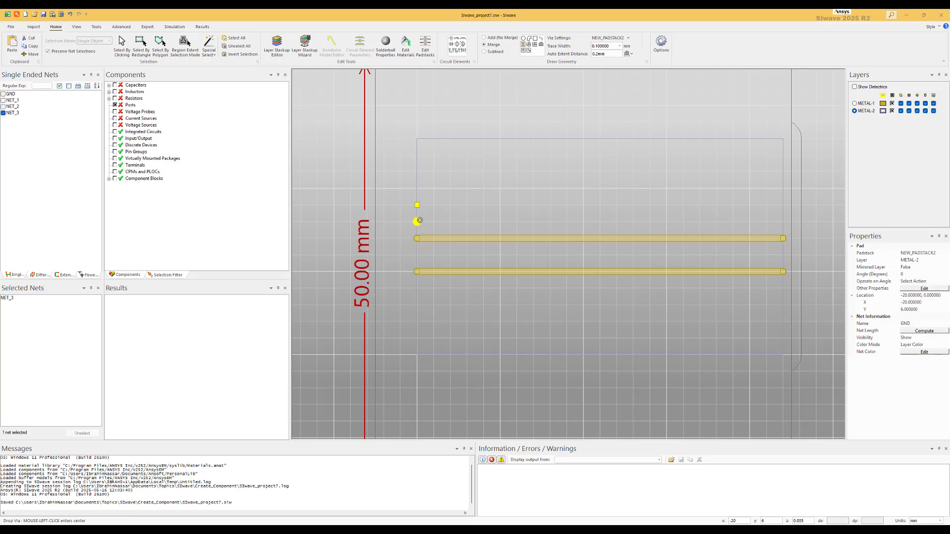
click(416, 298)
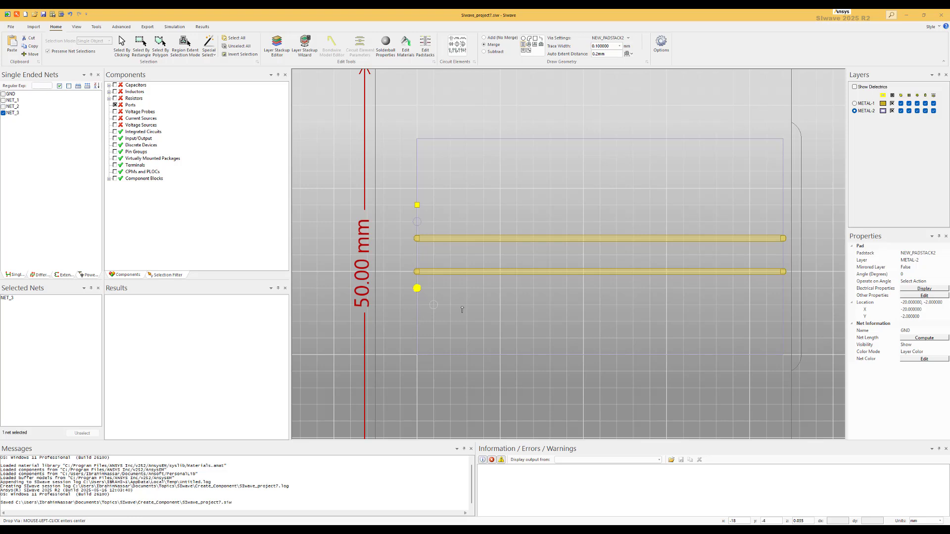
click(784, 223)
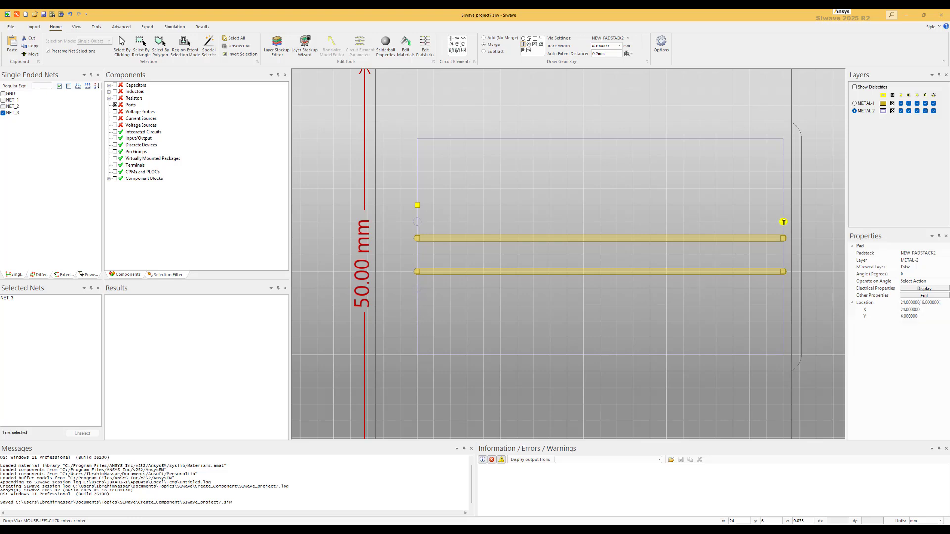
click(783, 290)
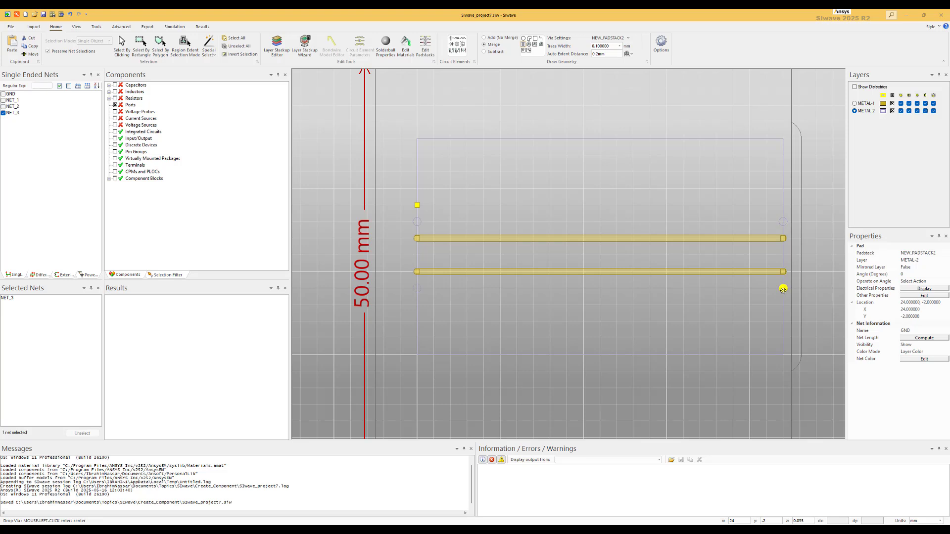
key(Escape)
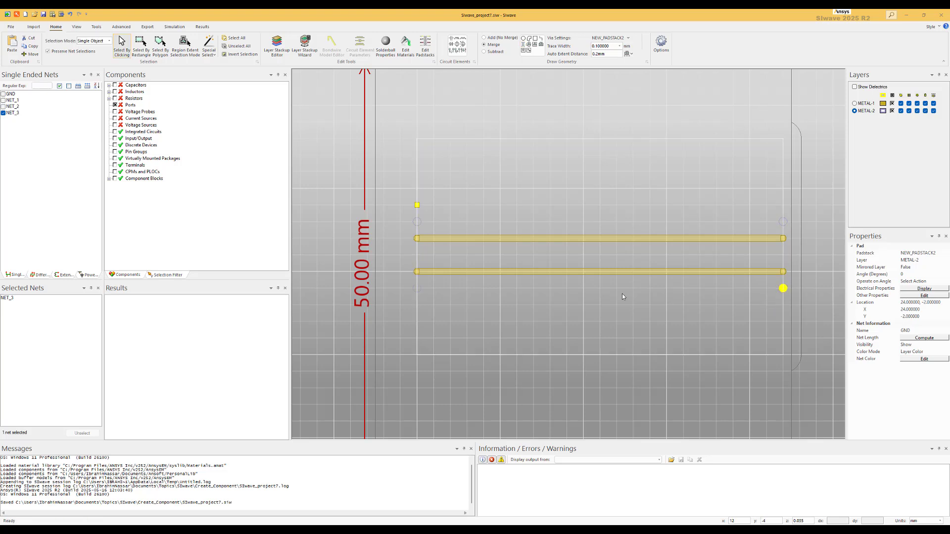
Step: Delete the small earlier via above the upper trace's left end, confirming removal of its net
right_click(410, 202)
click(434, 229)
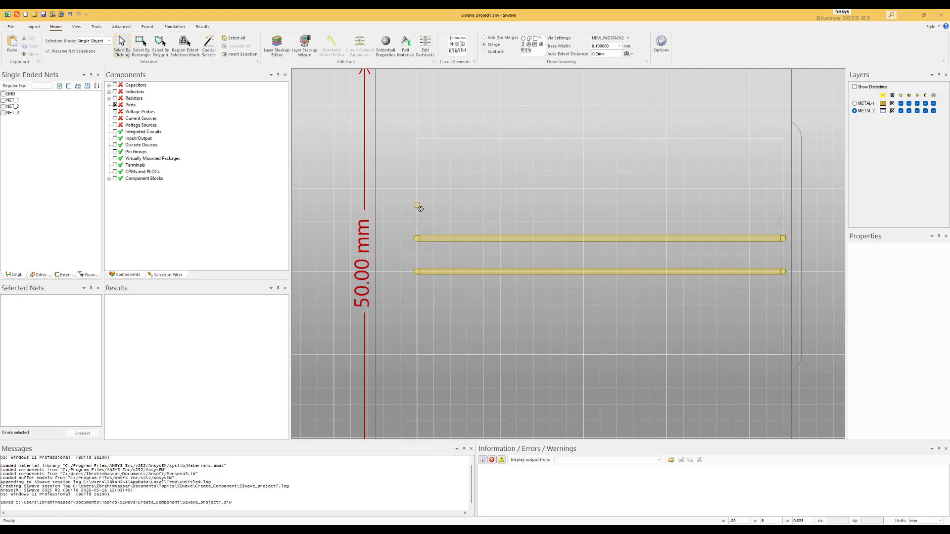
click(418, 205)
key(Delete)
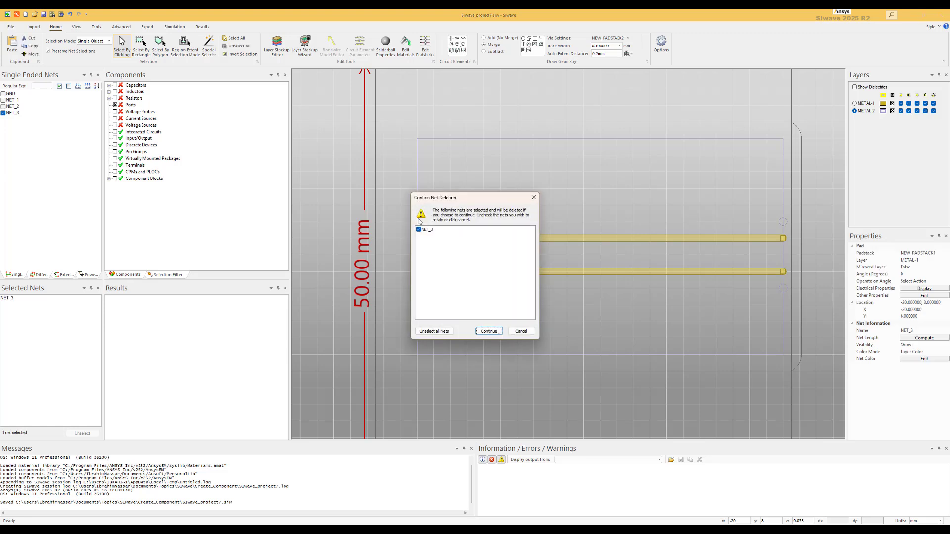
click(489, 332)
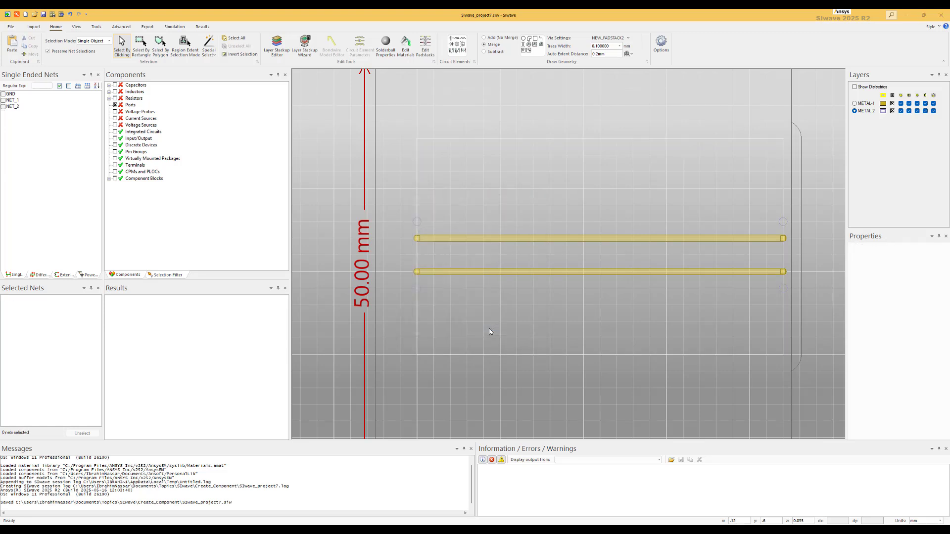
Step: Highlight the GND, NET_1 and NET_2 nets in turn to inspect them
click(3, 94)
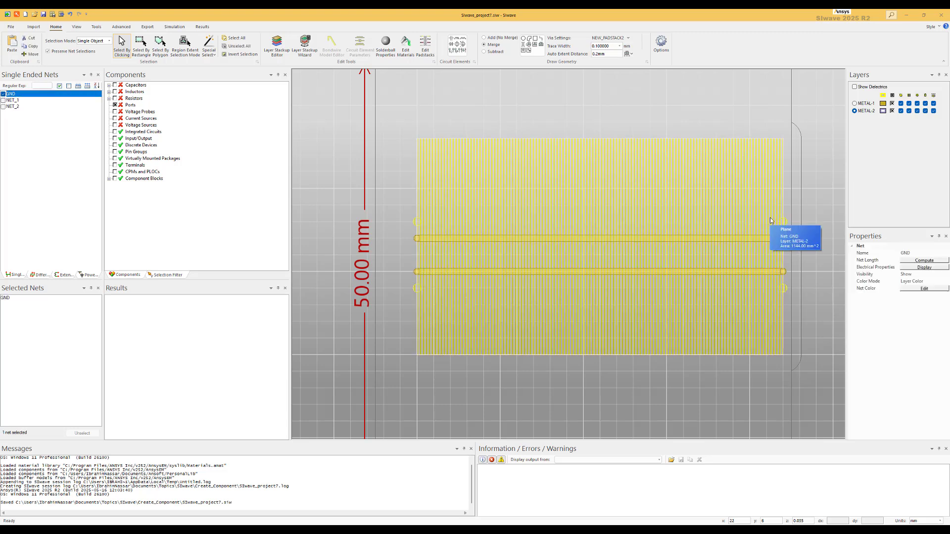
click(4, 101)
click(4, 100)
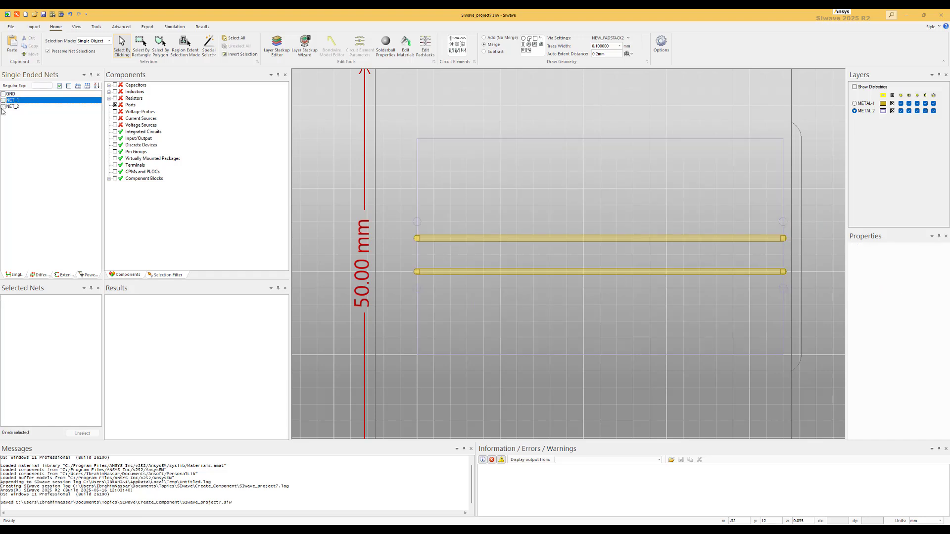
click(4, 107)
click(4, 107)
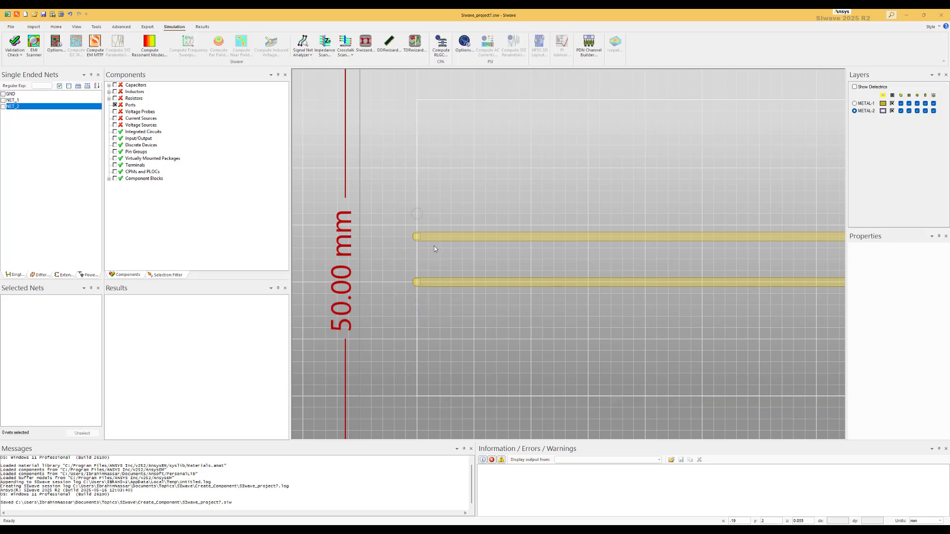
Step: Select the two left vias and the two left trace pads and make them a DIE component named Mycomp on METAL-1
right_click(402, 213)
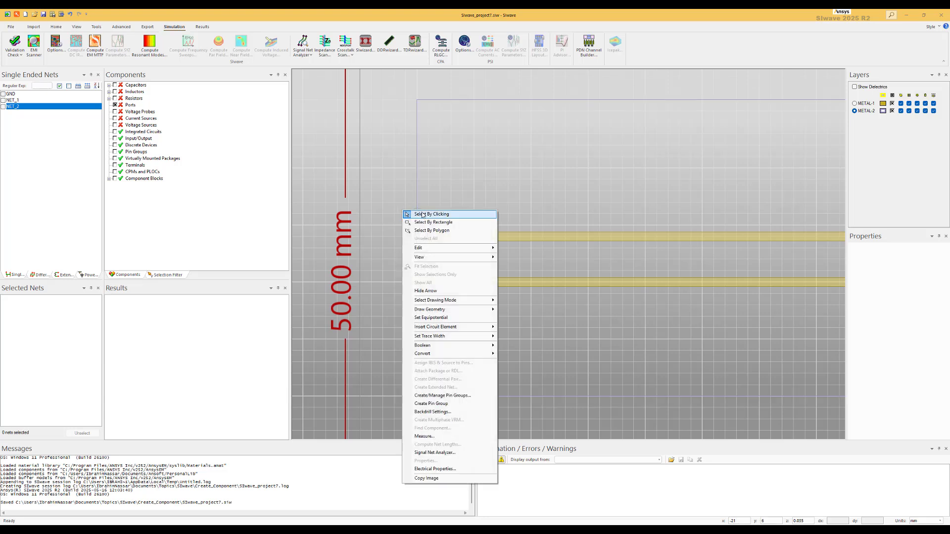
click(423, 216)
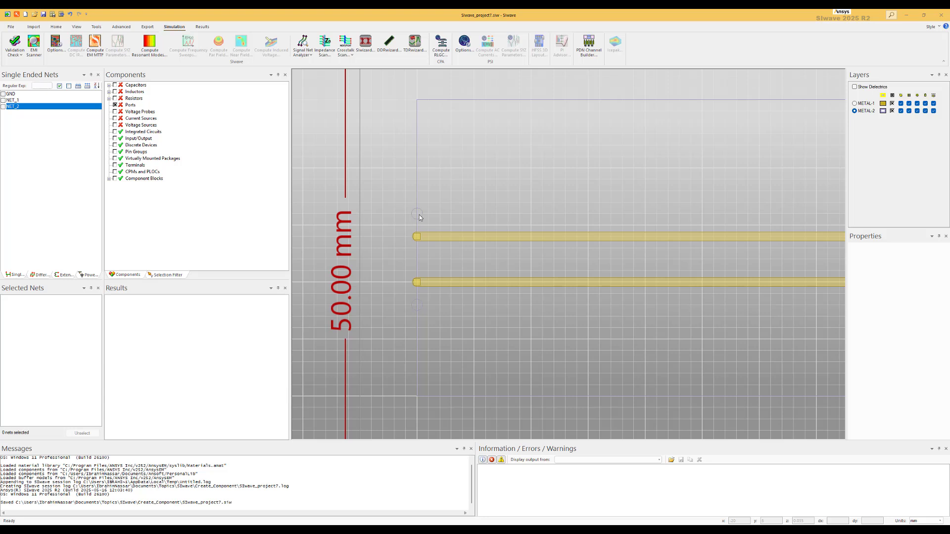
click(419, 216)
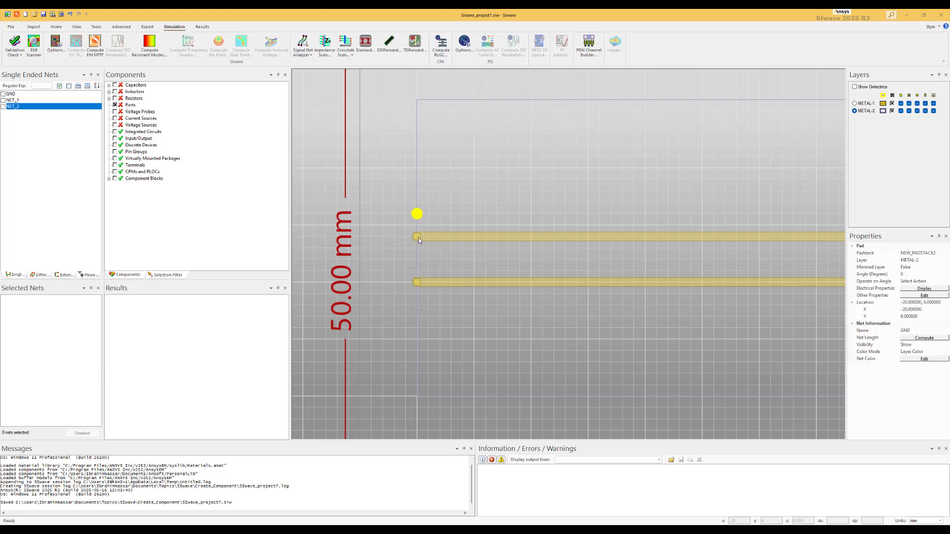
ctrl+click(419, 238)
ctrl+click(419, 282)
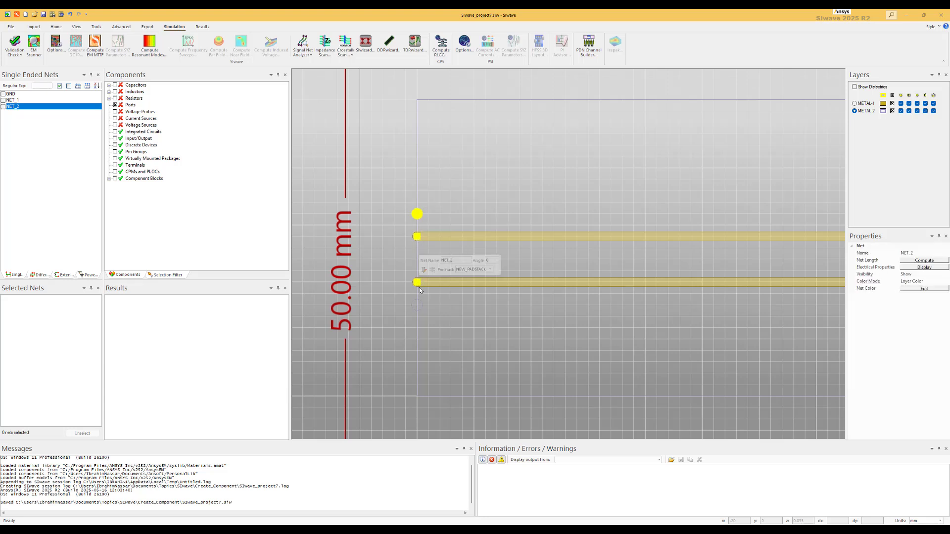
ctrl+click(419, 304)
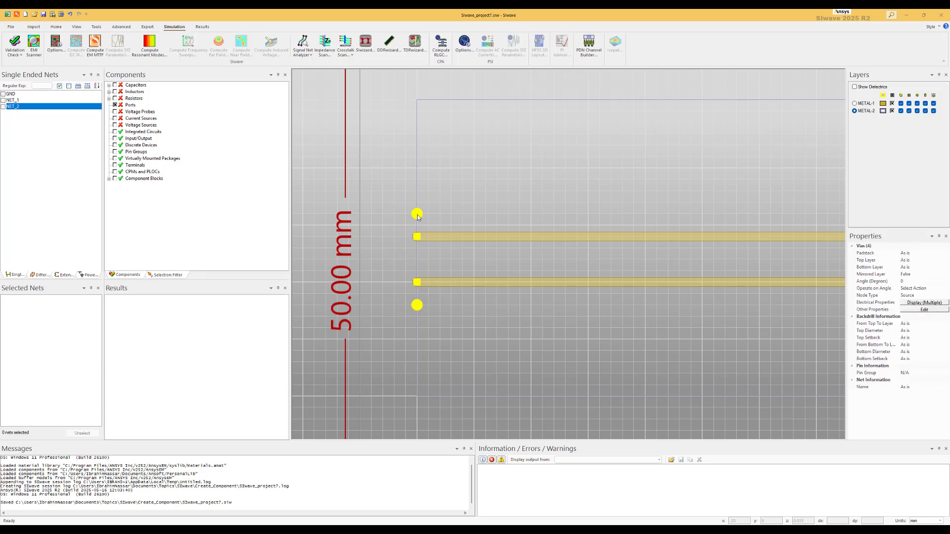
click(924, 310)
click(574, 208)
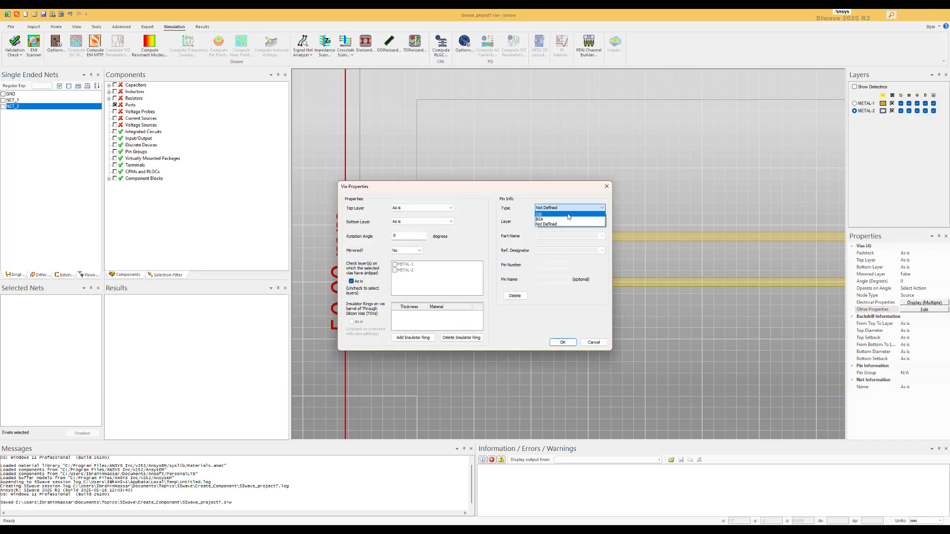
click(568, 217)
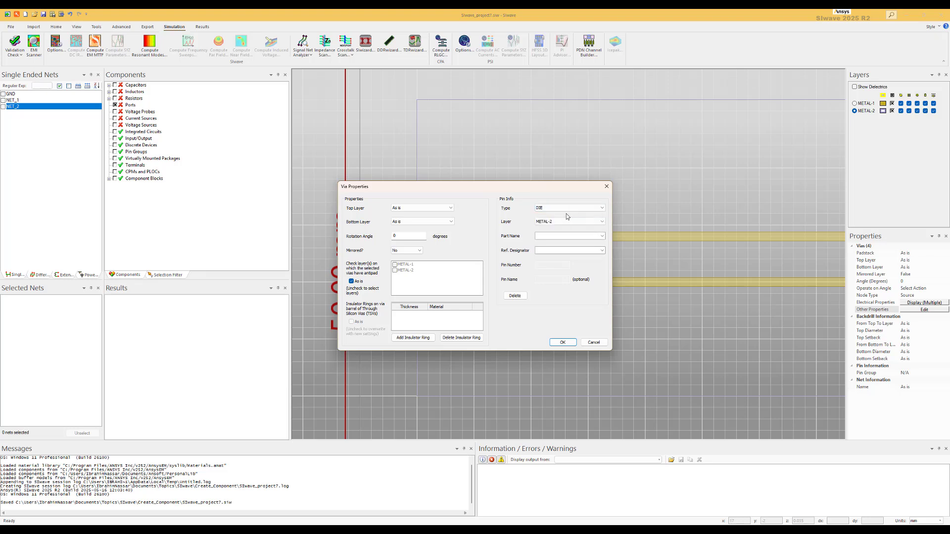
click(563, 222)
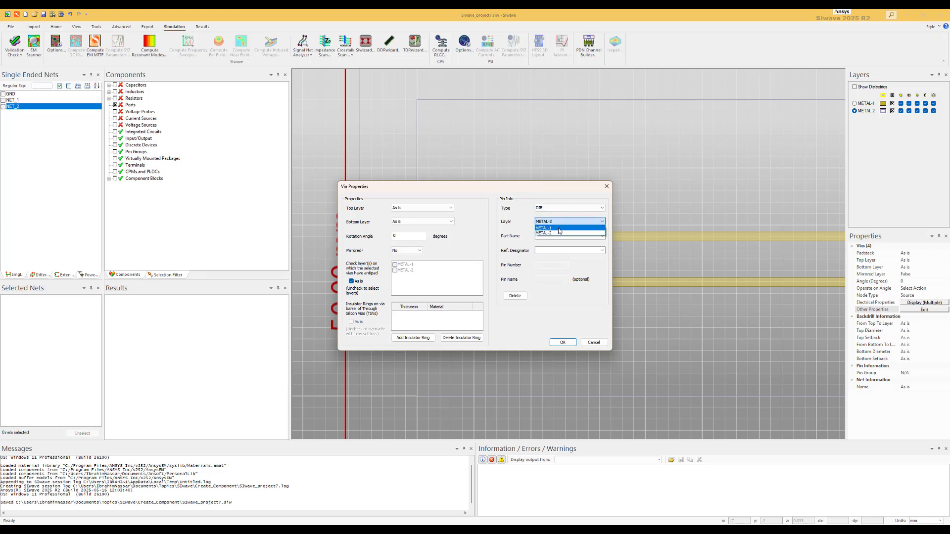
click(559, 229)
click(558, 236)
text(Mycomp)
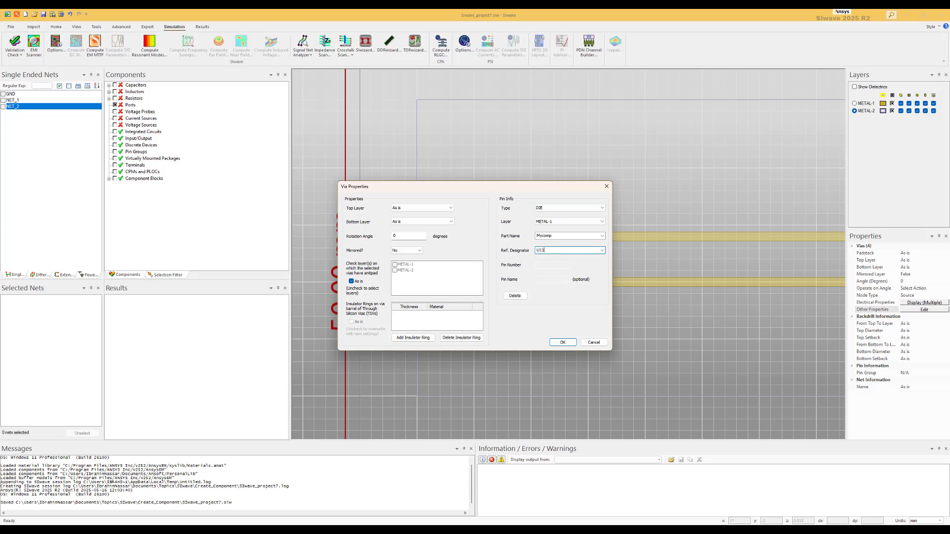
click(563, 343)
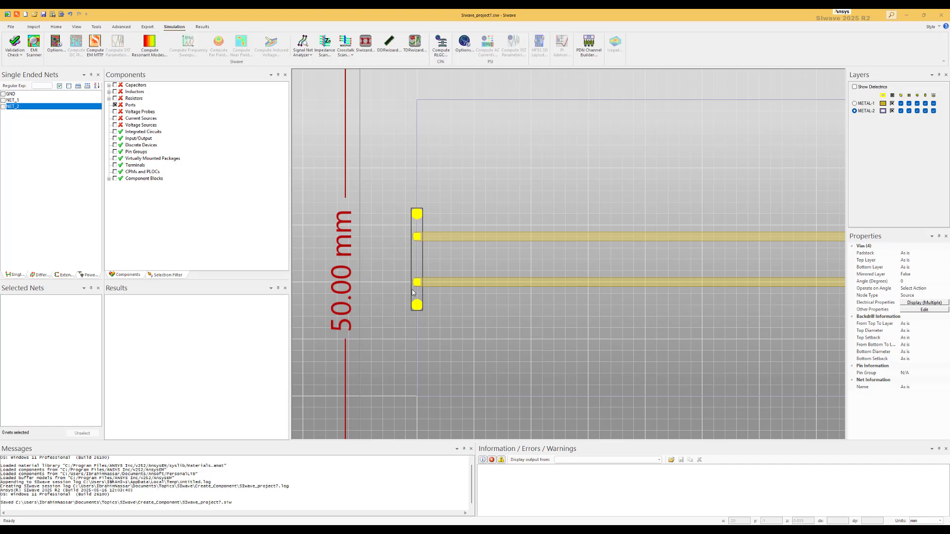
Step: Expand the integrated circuits in the component list to inspect the new Mycomp component
click(109, 179)
click(109, 131)
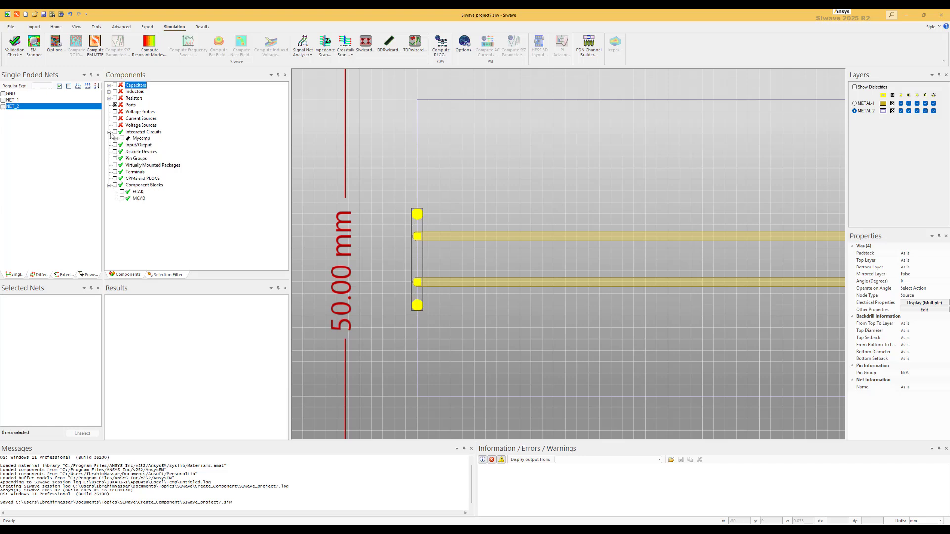
click(116, 139)
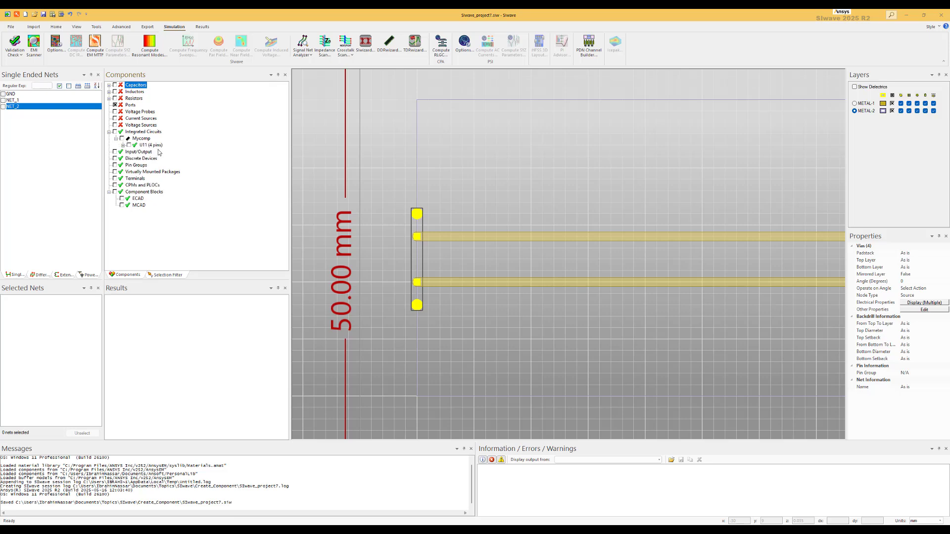
Step: Select the two right vias and the right trace pads and make them a DIE component named Mycomp2 on METAL-1
scroll(617, 193, down, 3)
scroll(602, 209, up, 5)
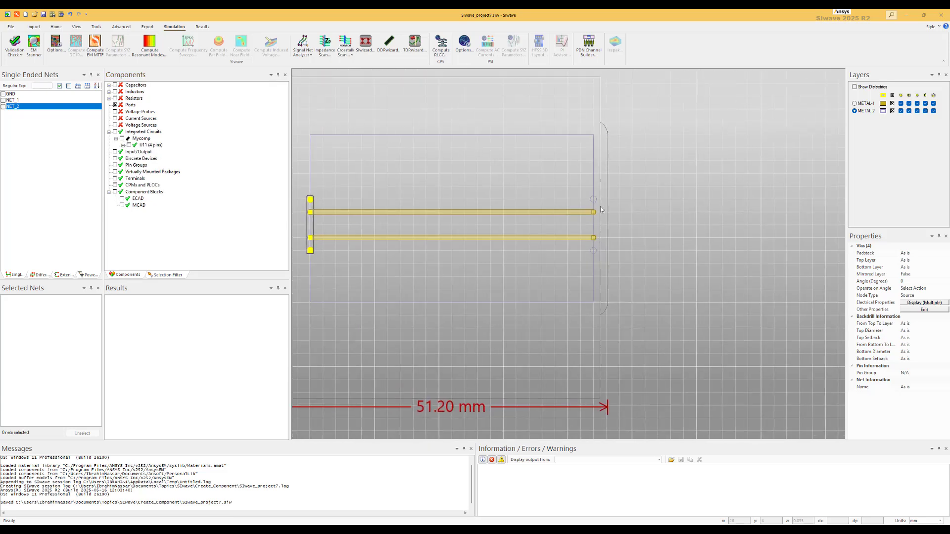
click(587, 192)
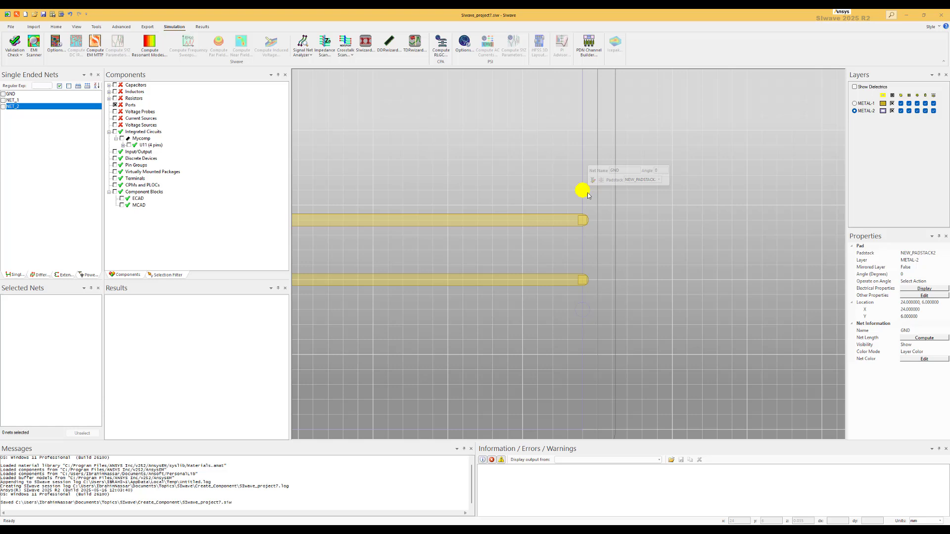
click(585, 220)
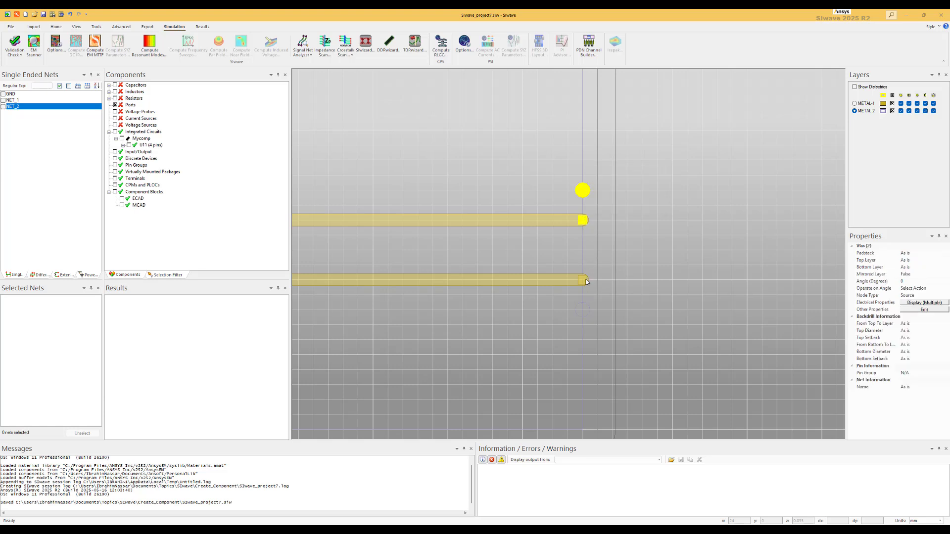
click(584, 309)
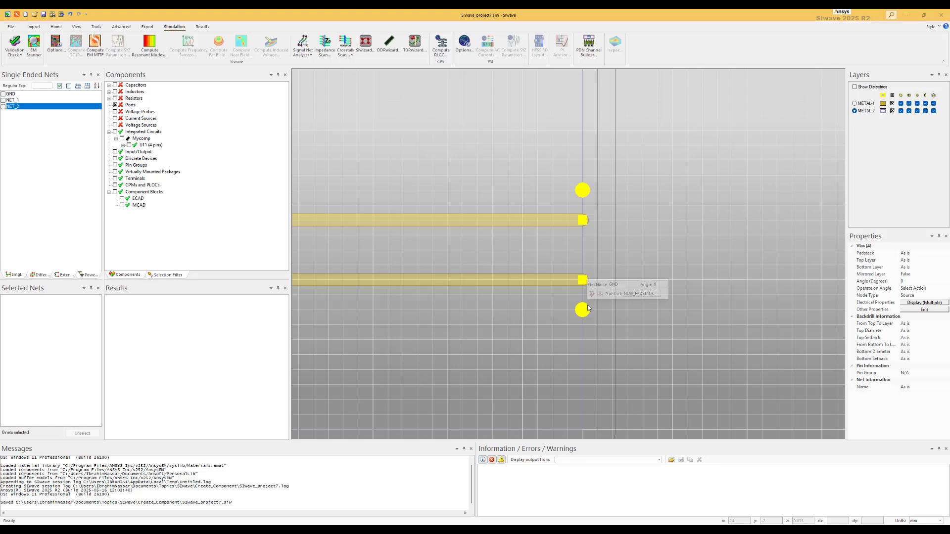
click(916, 309)
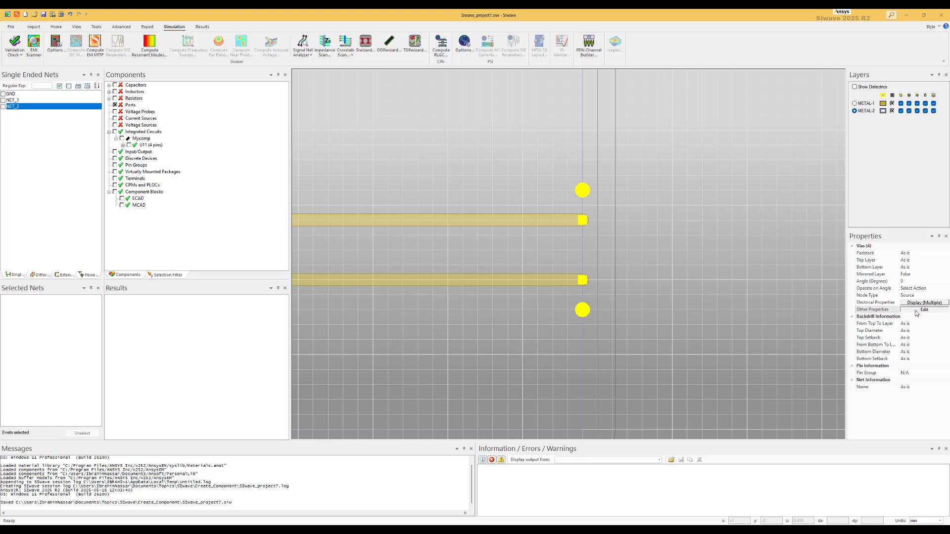
click(560, 209)
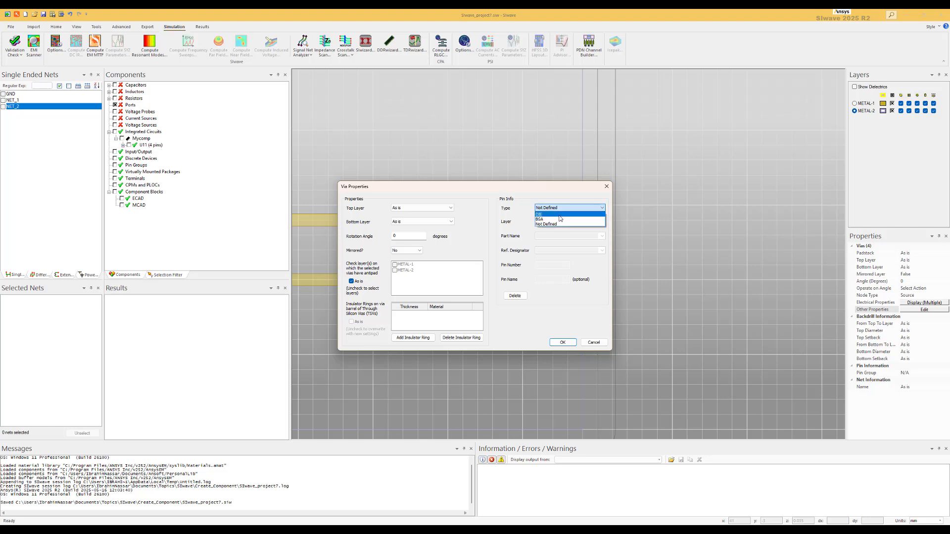
click(561, 218)
click(554, 221)
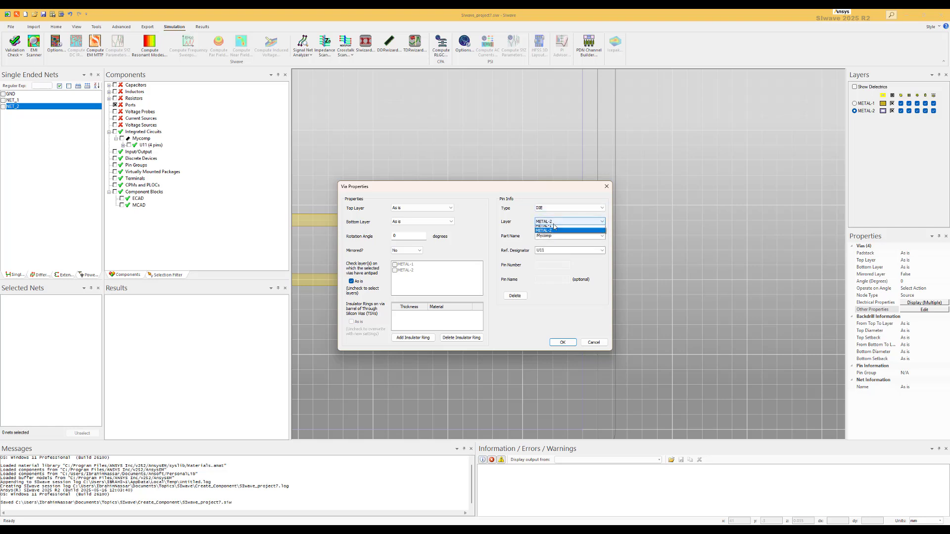
click(552, 229)
click(556, 236)
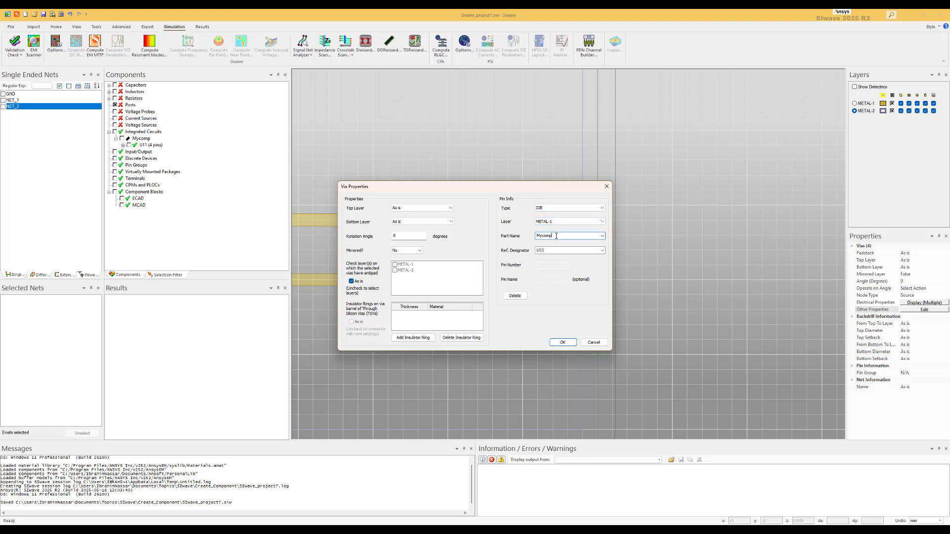
click(551, 251)
click(563, 342)
Step: Delete the Mycomp component from the integrated circuits list
scroll(522, 317, down, 1)
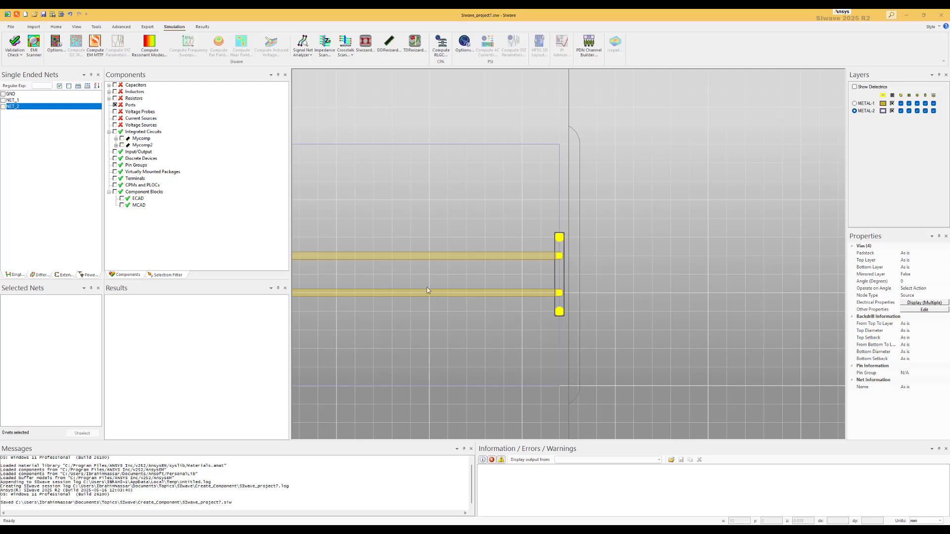
drag(386, 285, 521, 215)
drag(454, 214, 566, 216)
scroll(548, 237, down, 1)
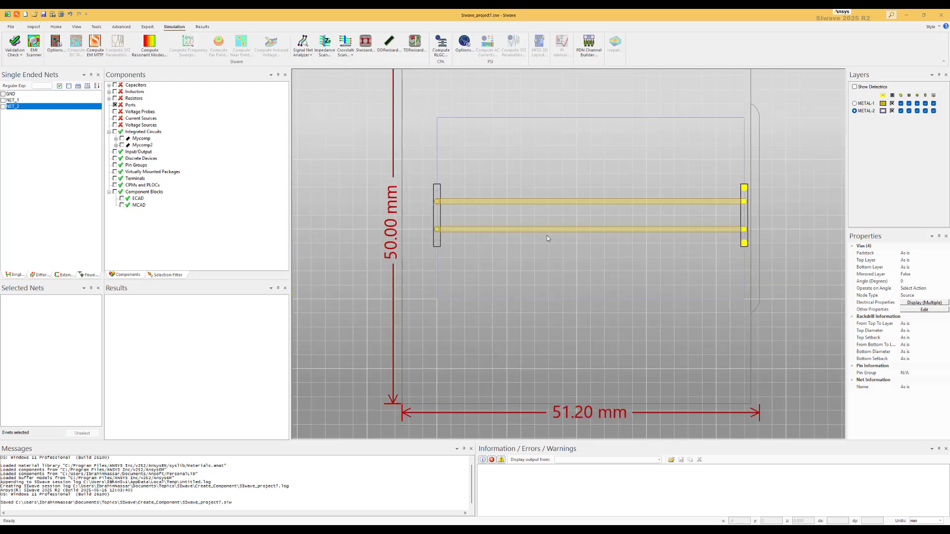
scroll(583, 226, up, 1)
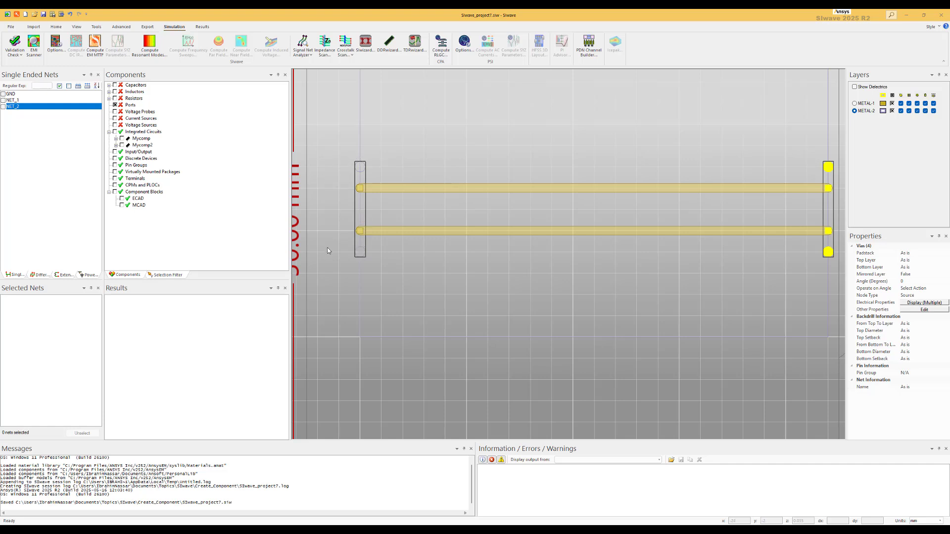
click(333, 173)
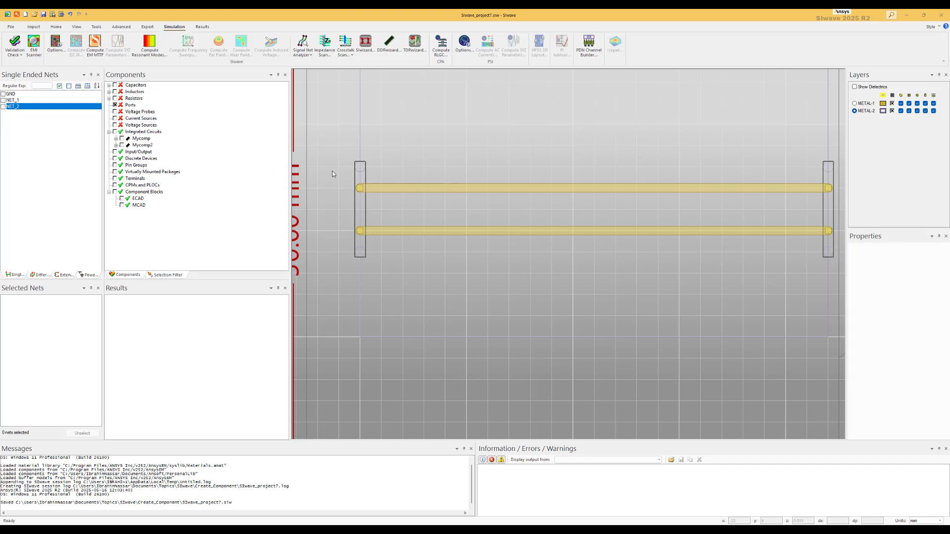
scroll(337, 176, up, 1)
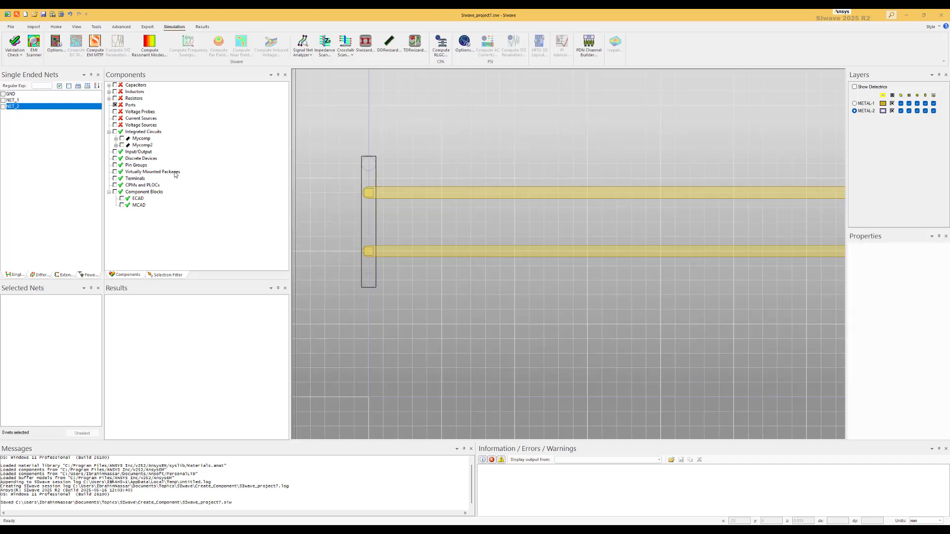
click(141, 145)
click(143, 139)
right_click(143, 140)
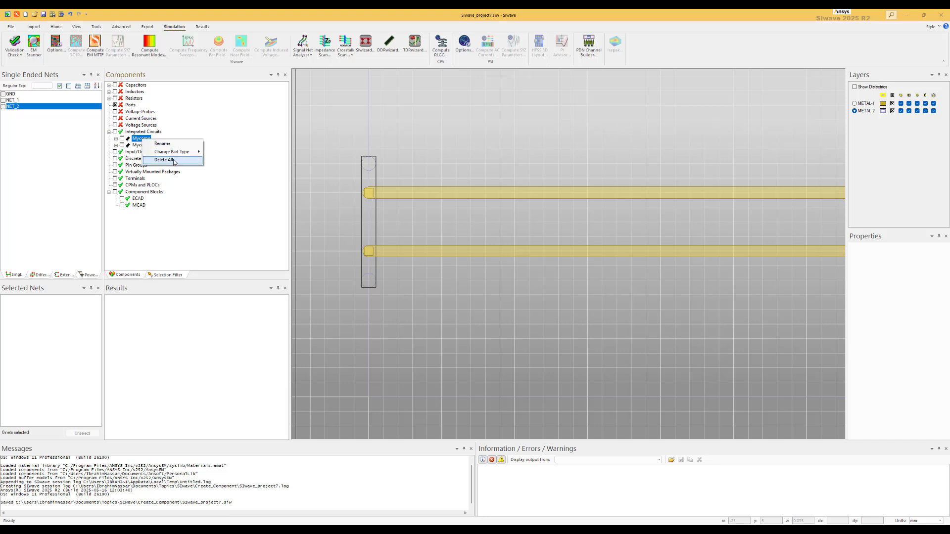
mouse_move(202, 161)
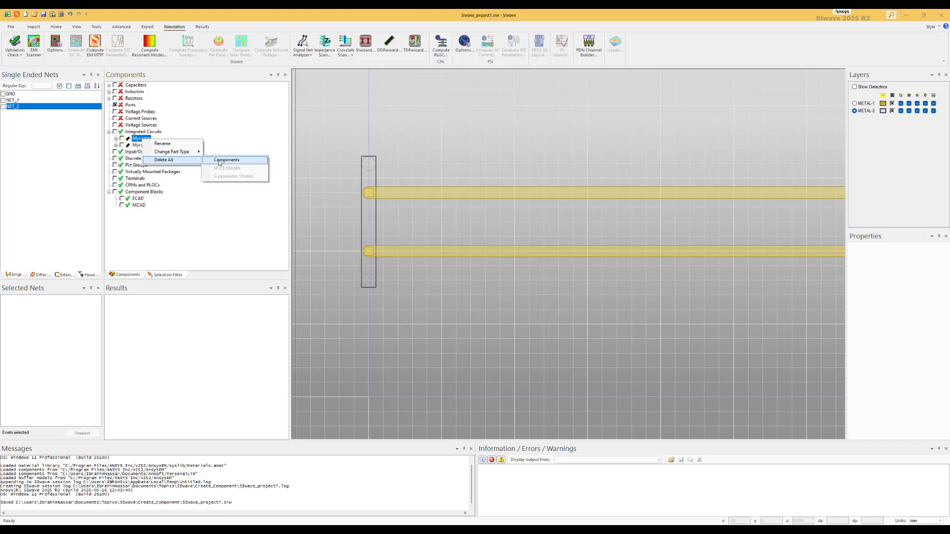
click(220, 161)
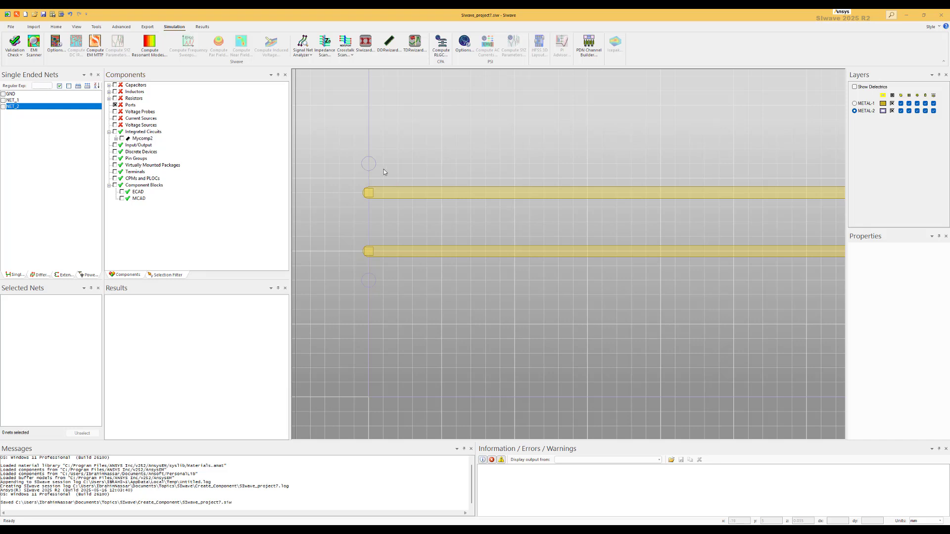
Step: Undo several recent edits and redo them again
click(369, 164)
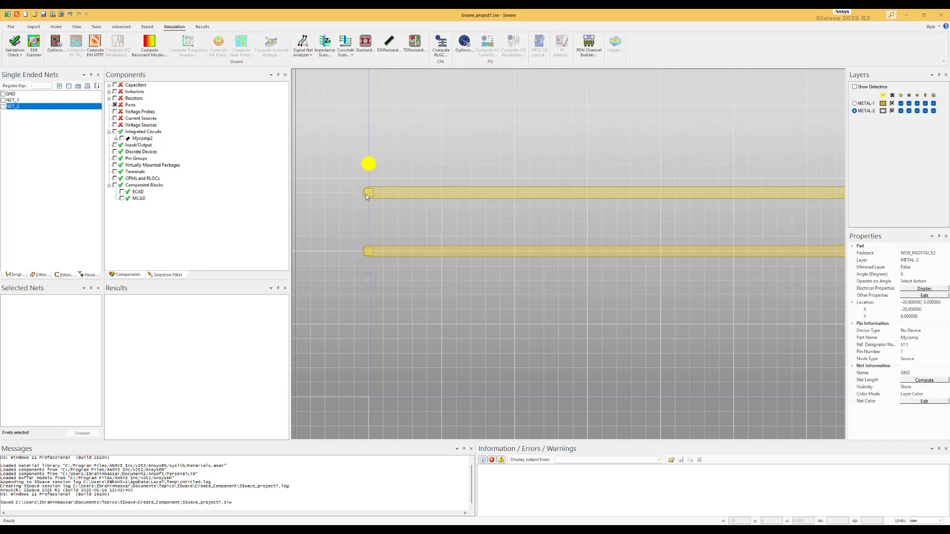
ctrl+click(366, 194)
ctrl+click(366, 252)
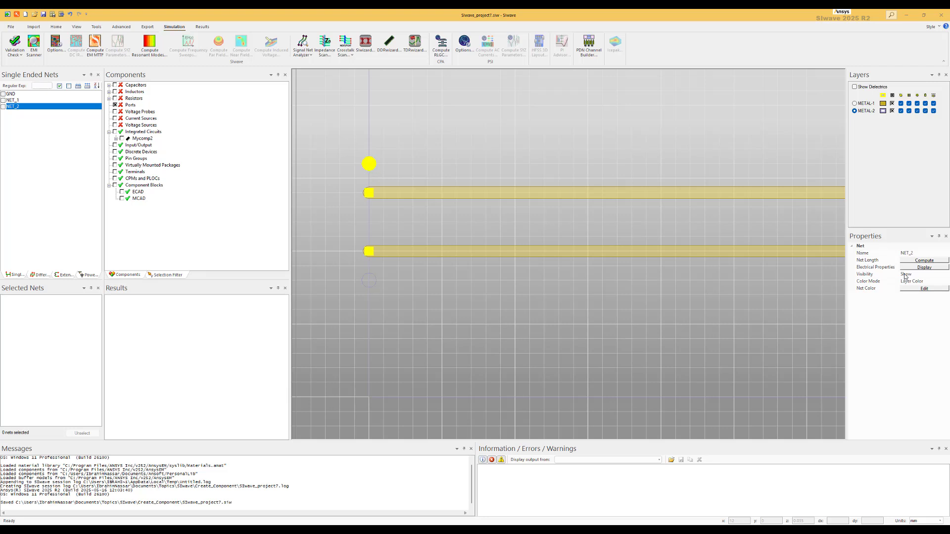
click(348, 168)
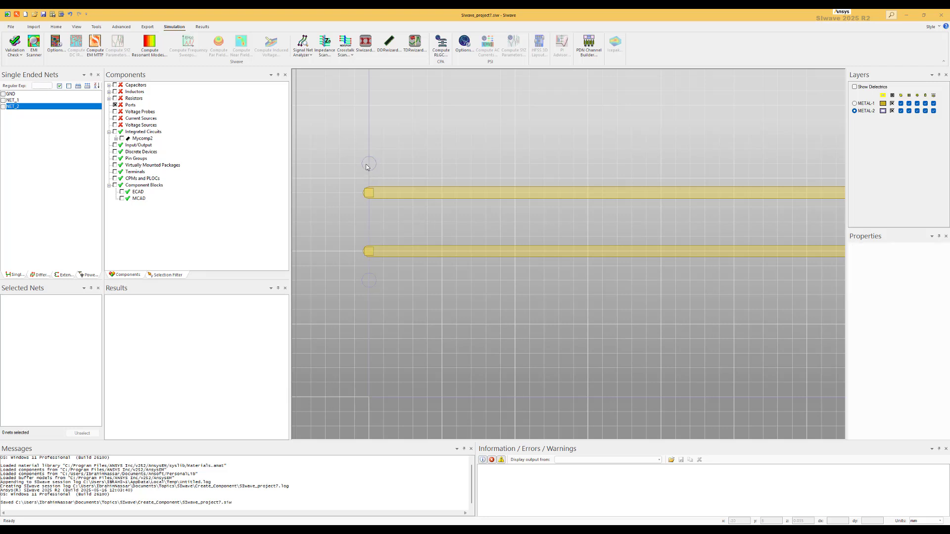
click(69, 15)
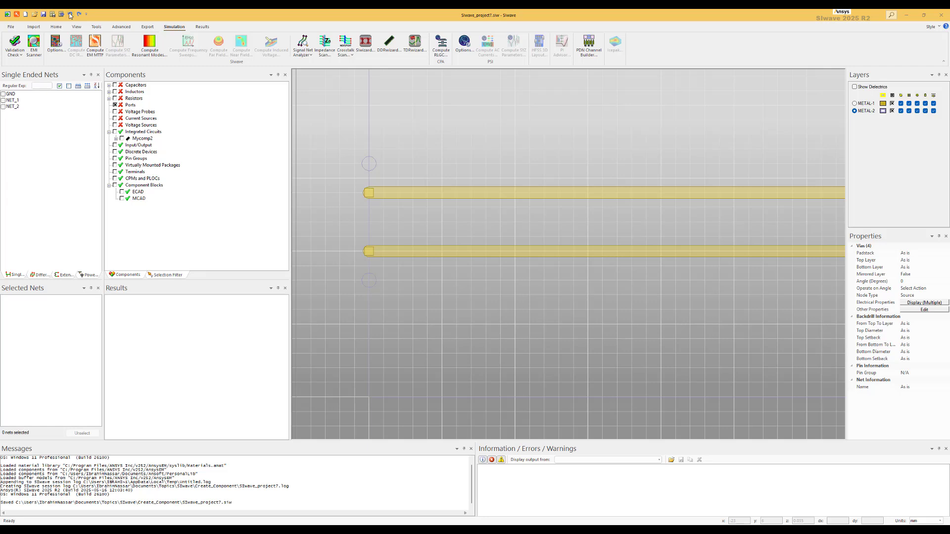
click(69, 15)
click(70, 15)
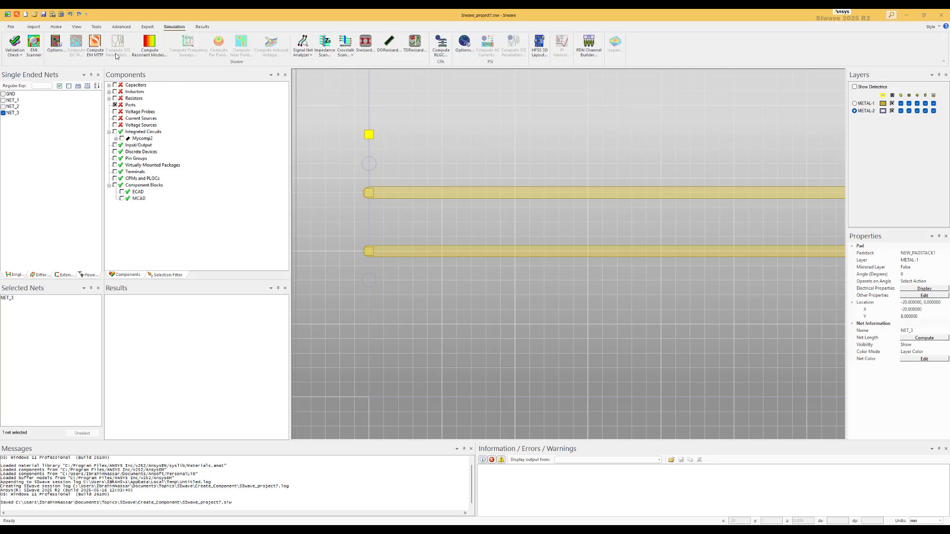
click(79, 14)
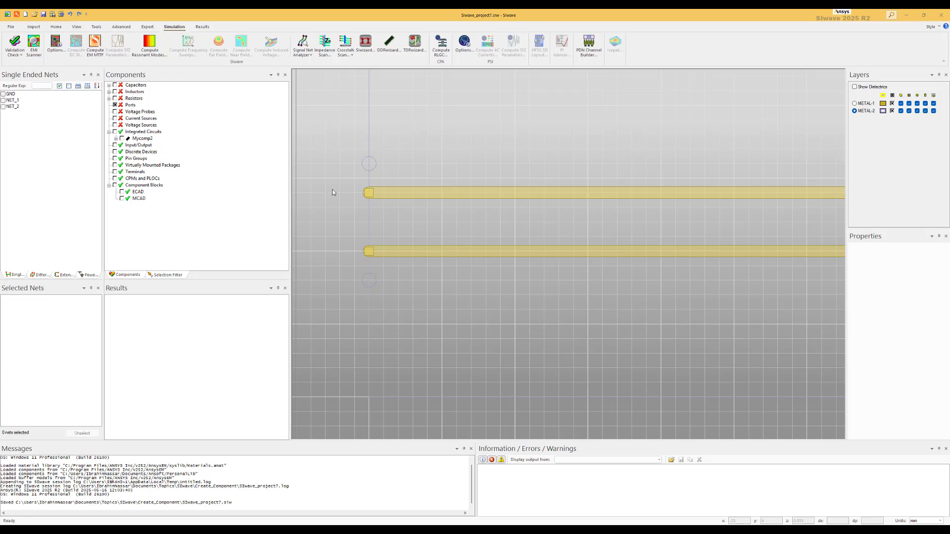
scroll(331, 190, down, 2)
scroll(469, 208, up, 1)
scroll(468, 208, down, 1)
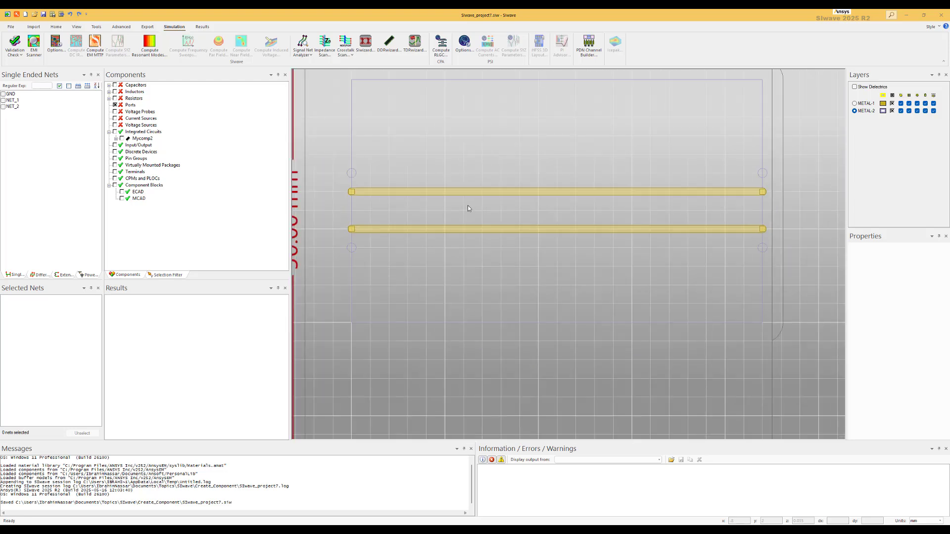
click(78, 14)
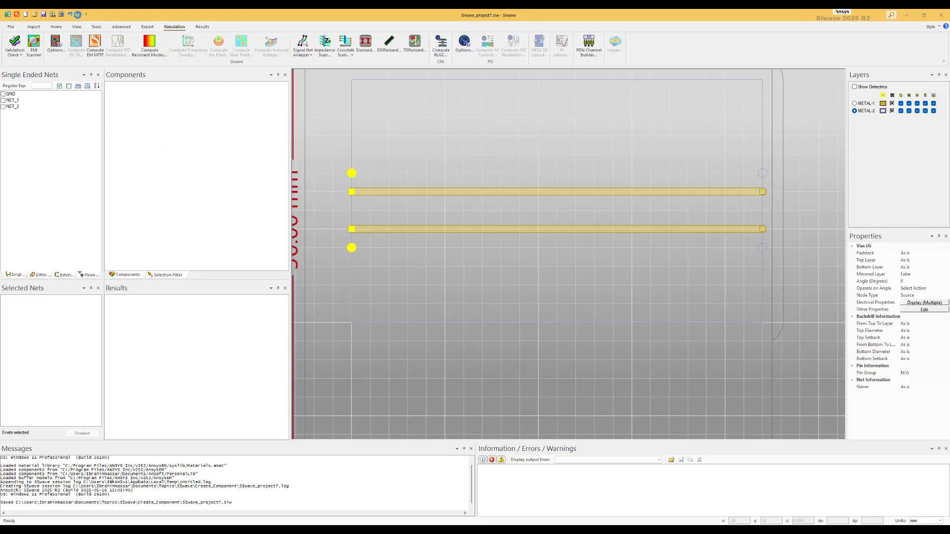
click(77, 14)
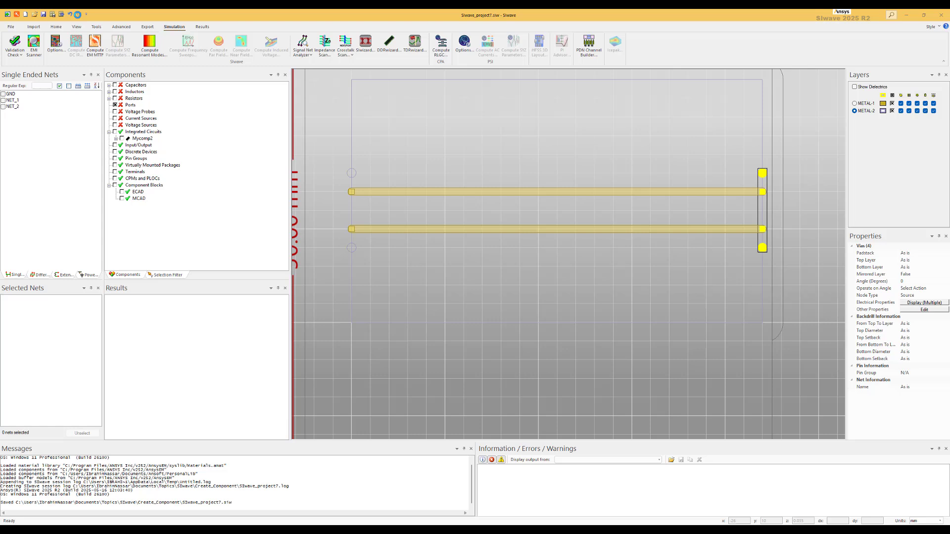
Step: Select the two left vias and left trace pads, make them a DIE component named Mycomp1, and save the project
click(328, 158)
click(351, 174)
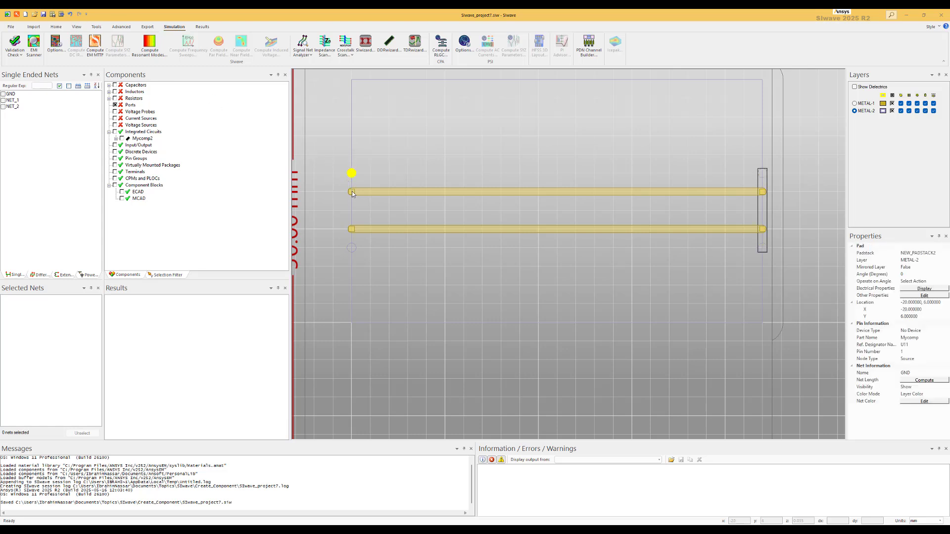
ctrl+click(352, 231)
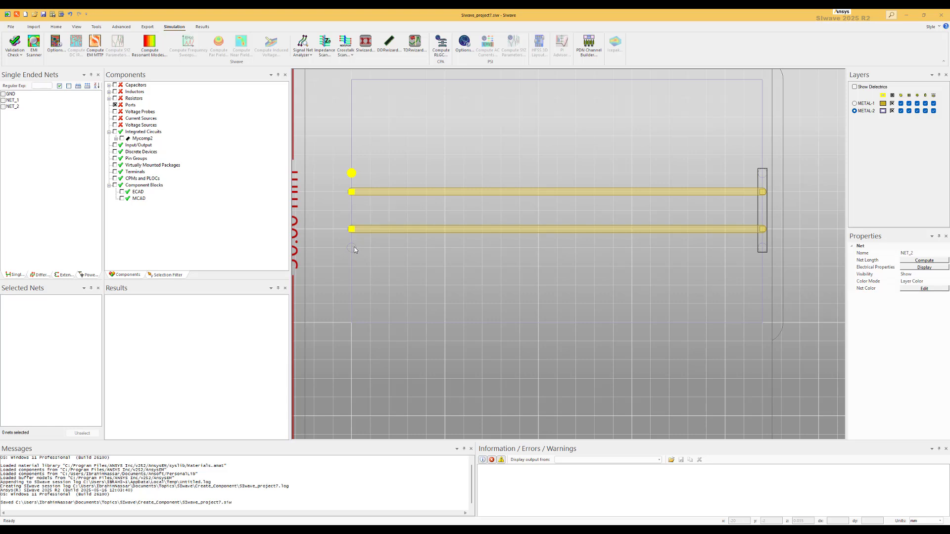
ctrl+click(356, 247)
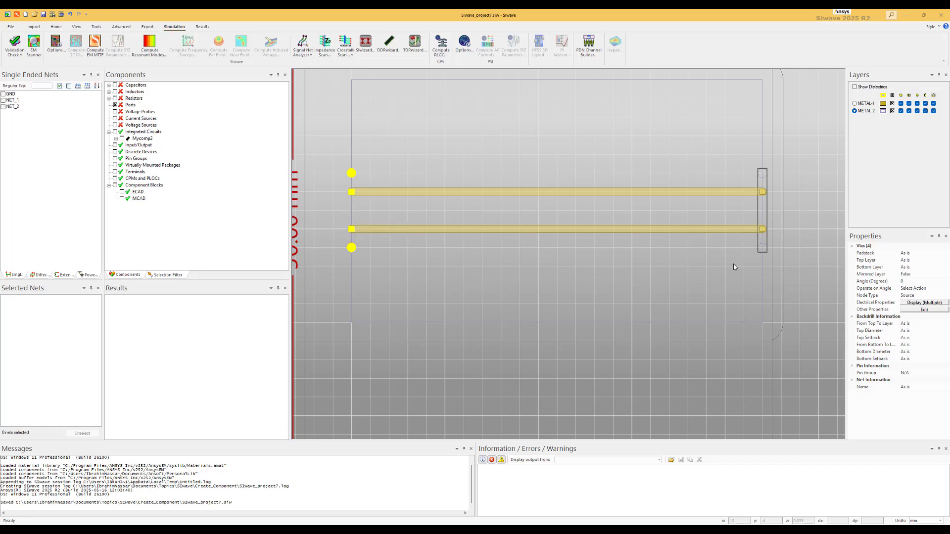
click(924, 309)
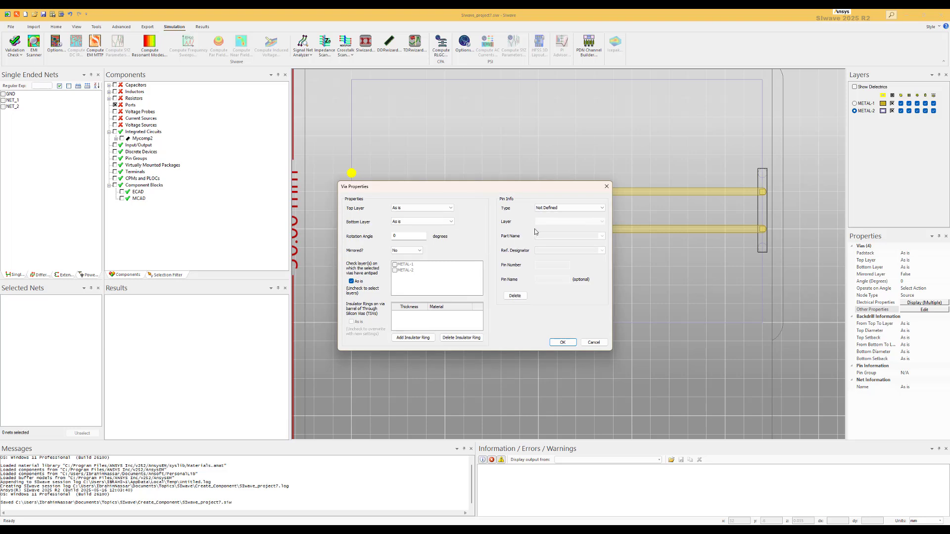
click(569, 208)
click(556, 229)
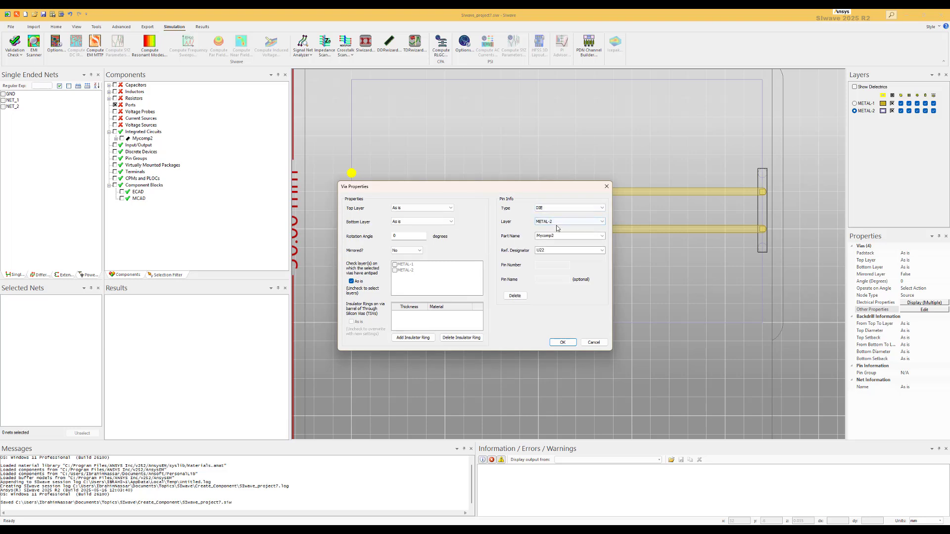
click(557, 224)
click(555, 228)
click(557, 237)
click(560, 237)
key(BackSpace)
click(546, 251)
click(563, 342)
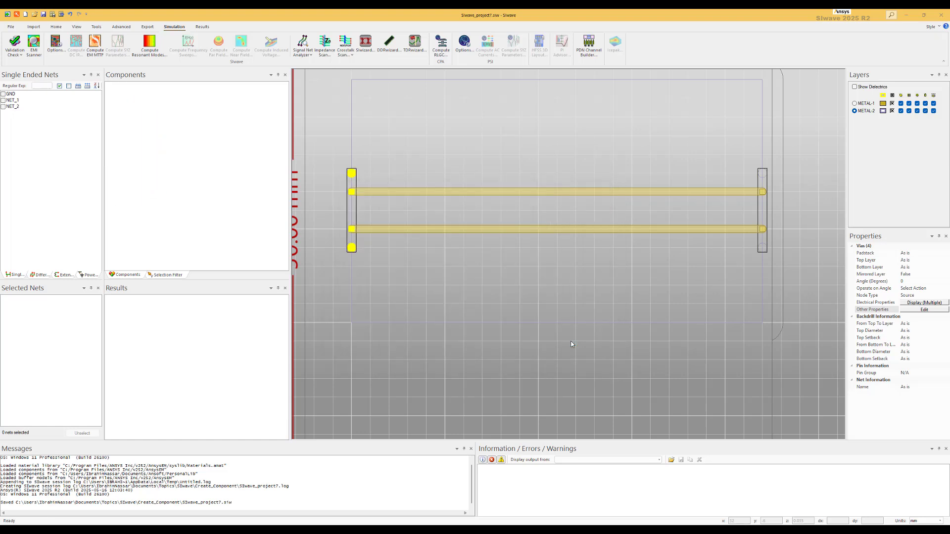
click(334, 185)
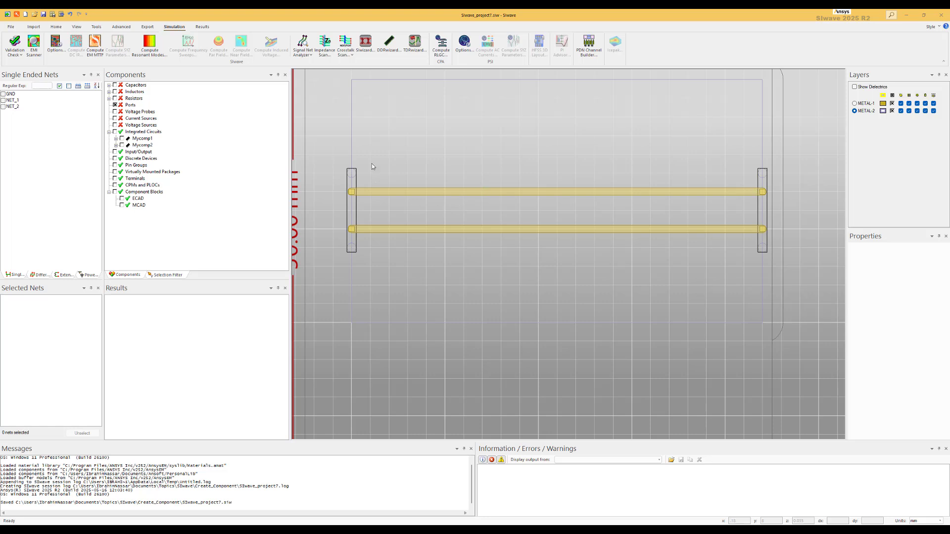
click(44, 14)
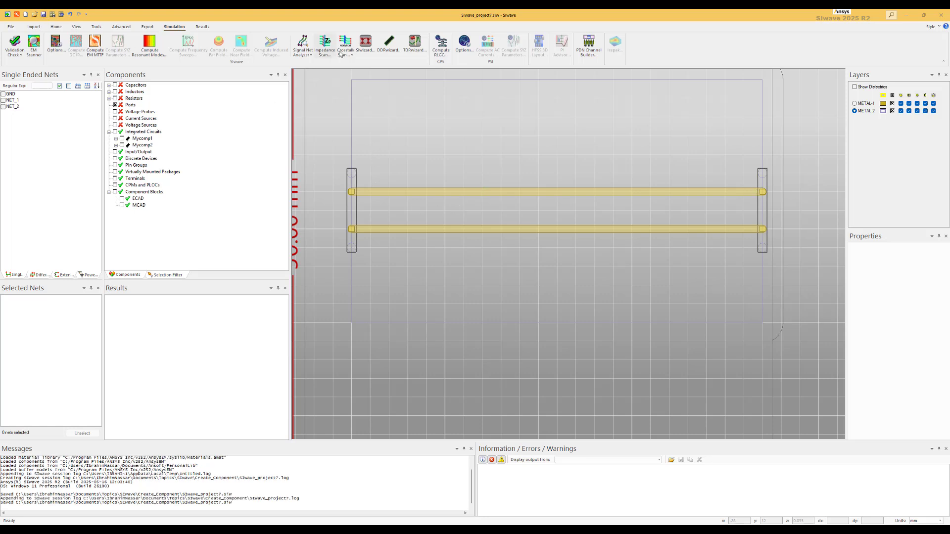
Step: Launch the SIwizard, decline proceeding without power/ground nets, and open the power/ground net identification panel
click(366, 46)
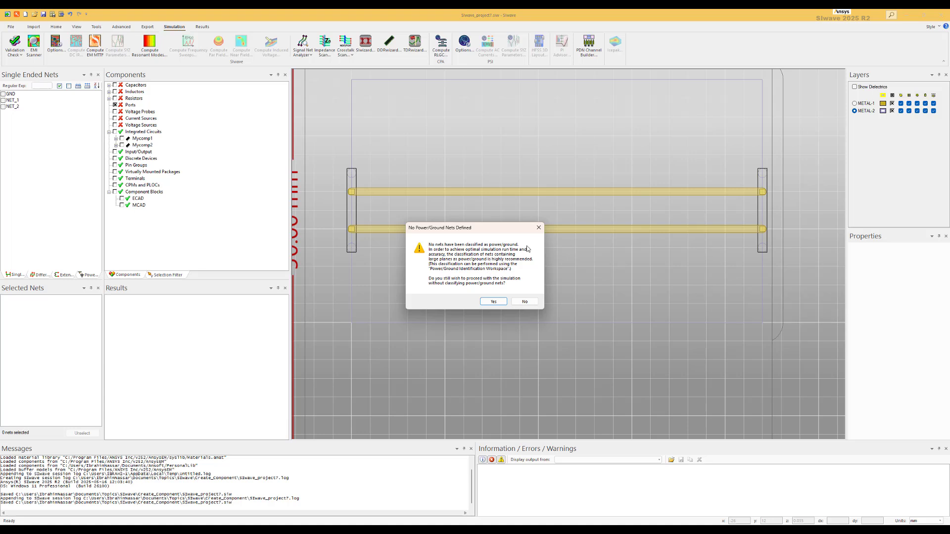
click(524, 301)
click(90, 275)
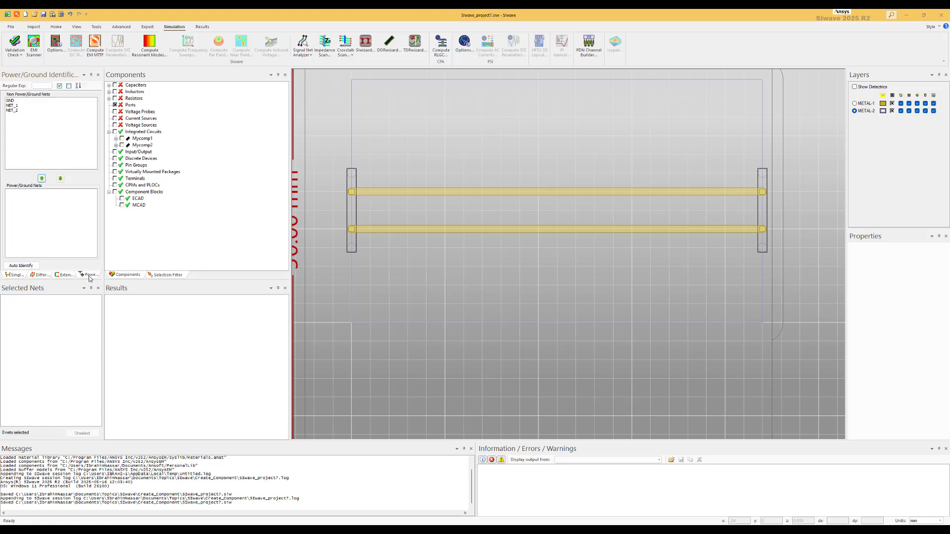
Step: Move GND from the non-power/ground nets to the power/ground nets and return to the single-ended nets list
click(17, 102)
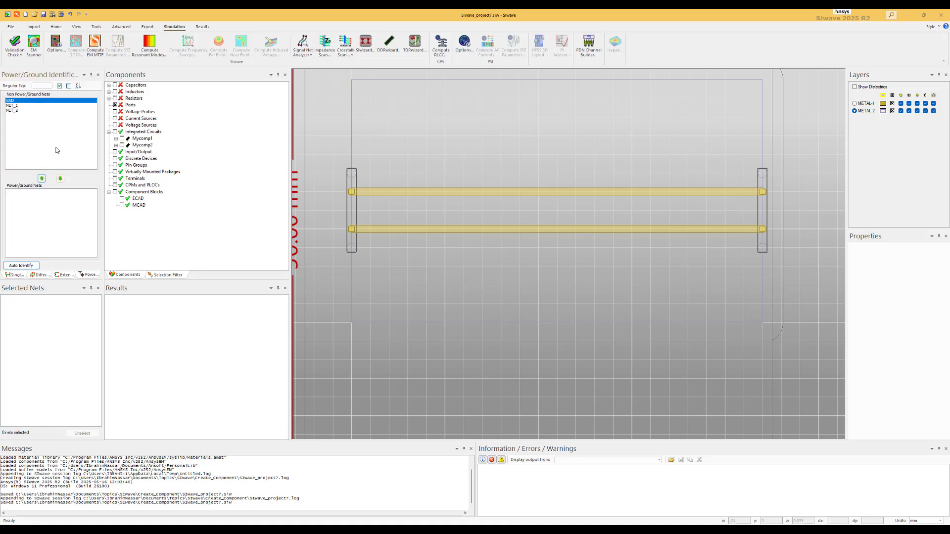
click(60, 178)
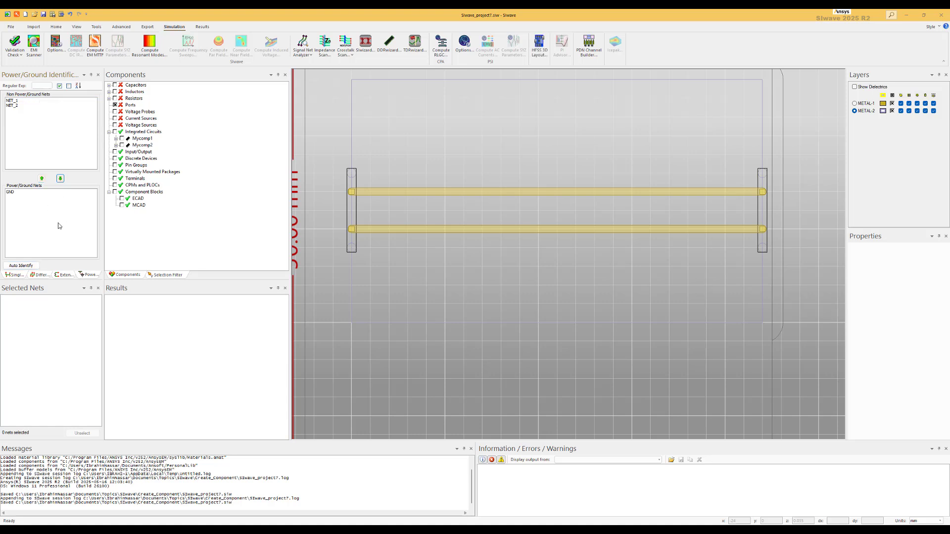
click(16, 275)
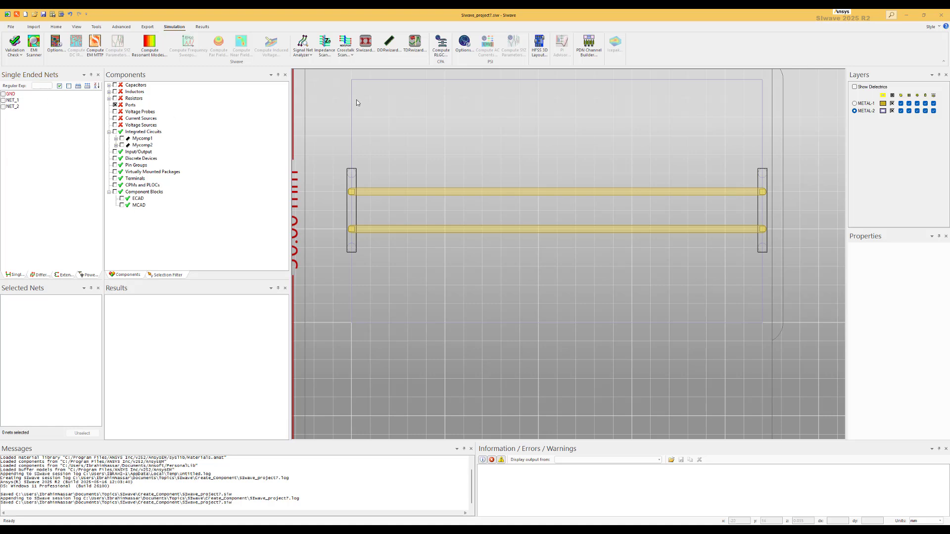
Step: Launch the SIwizard and proceed with NET_1 and NET_2 as the nets to analyze
click(365, 46)
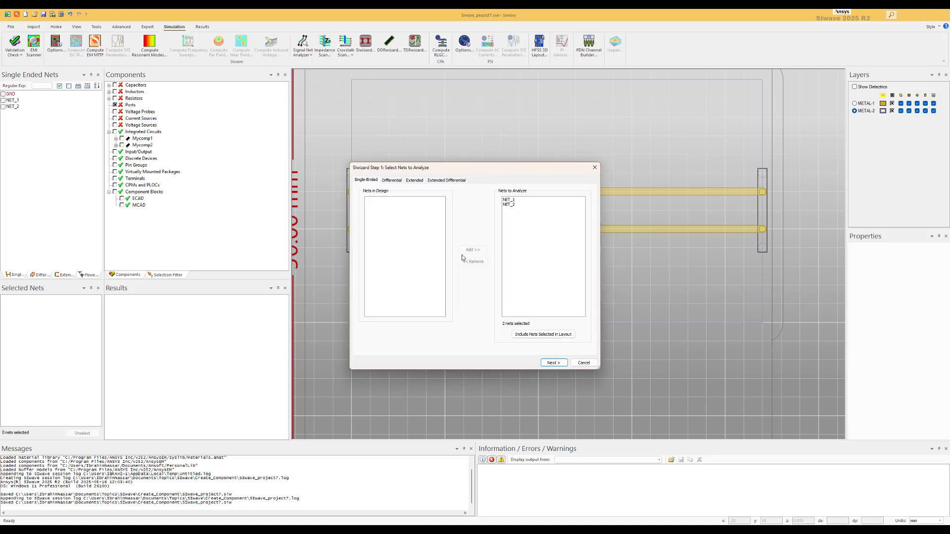
click(509, 200)
click(550, 362)
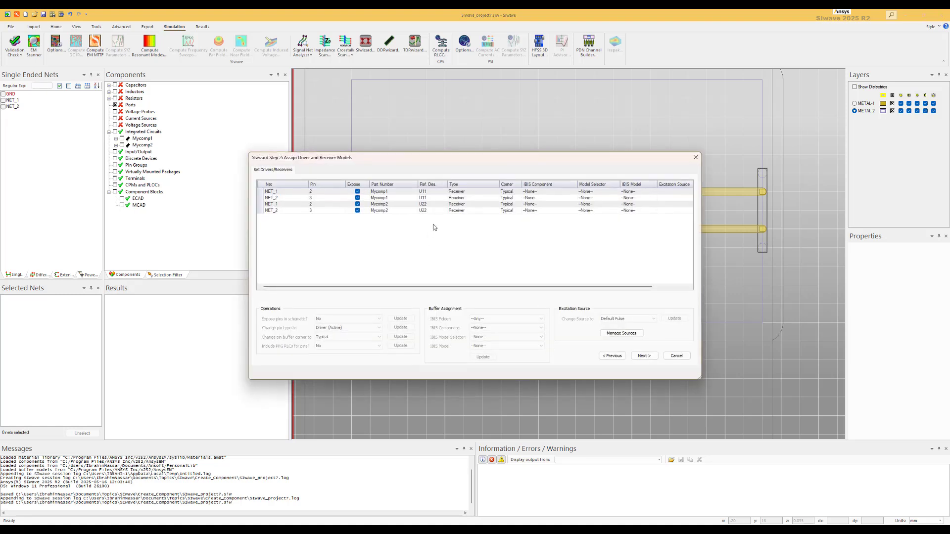
Step: Set the Mycomp1 pins on NET_1 and NET_2 to Driver (Active), leaving Mycomp2 pins as receivers, and continue
click(494, 192)
click(497, 191)
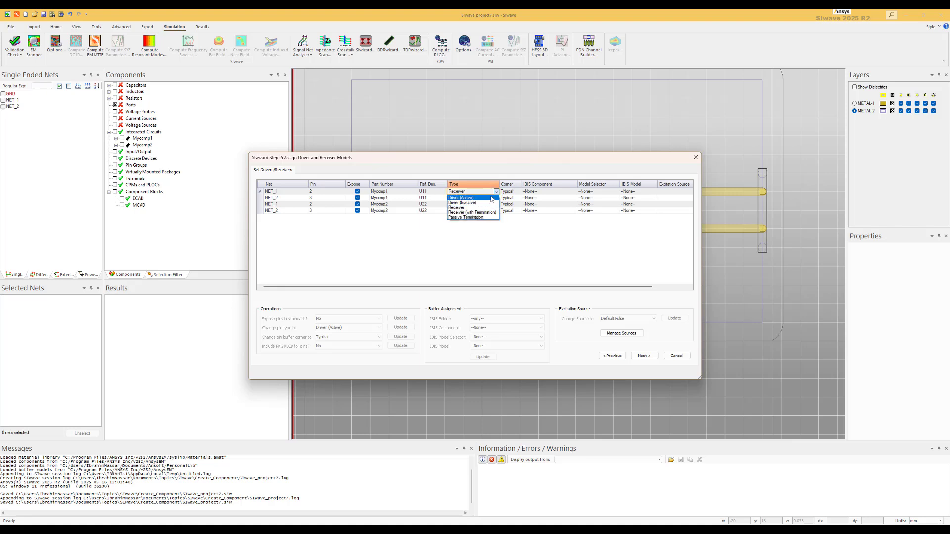
click(492, 198)
click(495, 199)
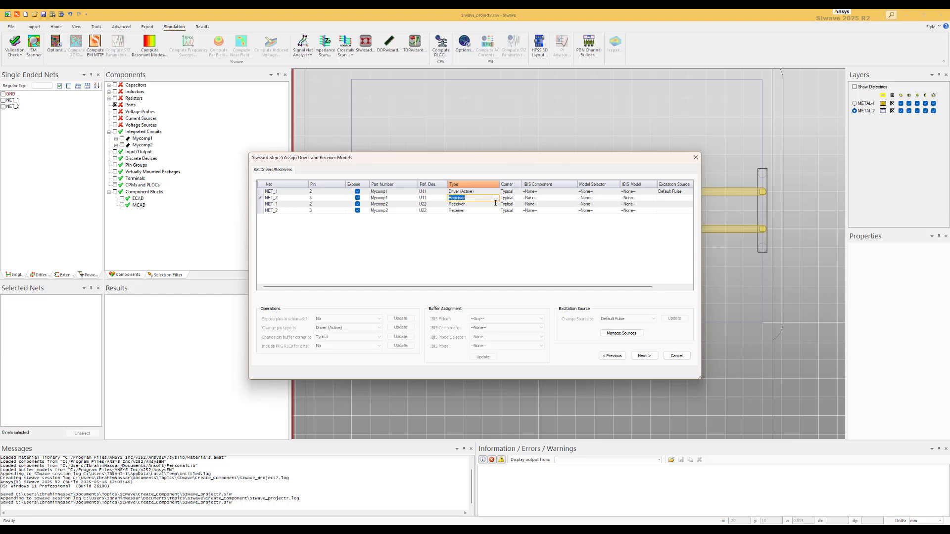
click(497, 198)
click(489, 205)
click(641, 356)
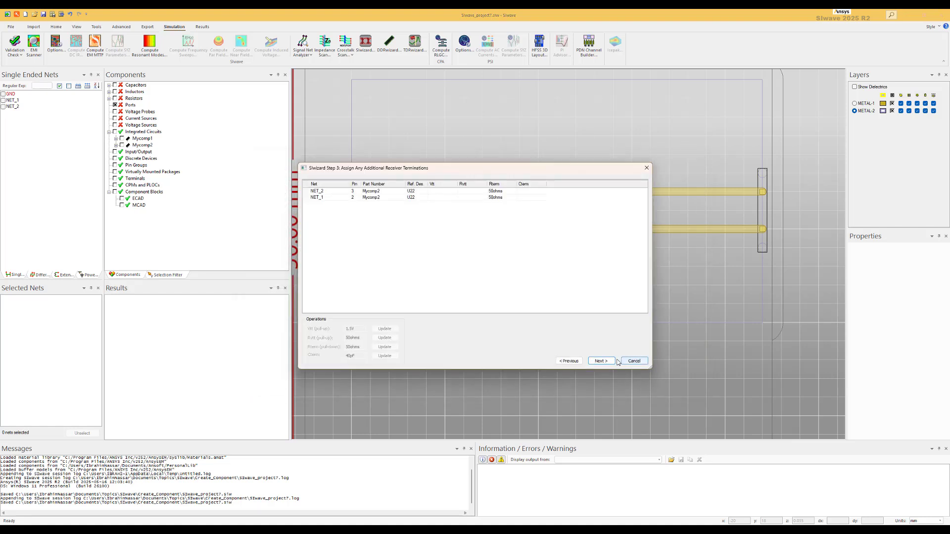
Step: Accept the default receiver terminations, component power/ground nets and transient simulation options to finish the SIwizard
click(606, 361)
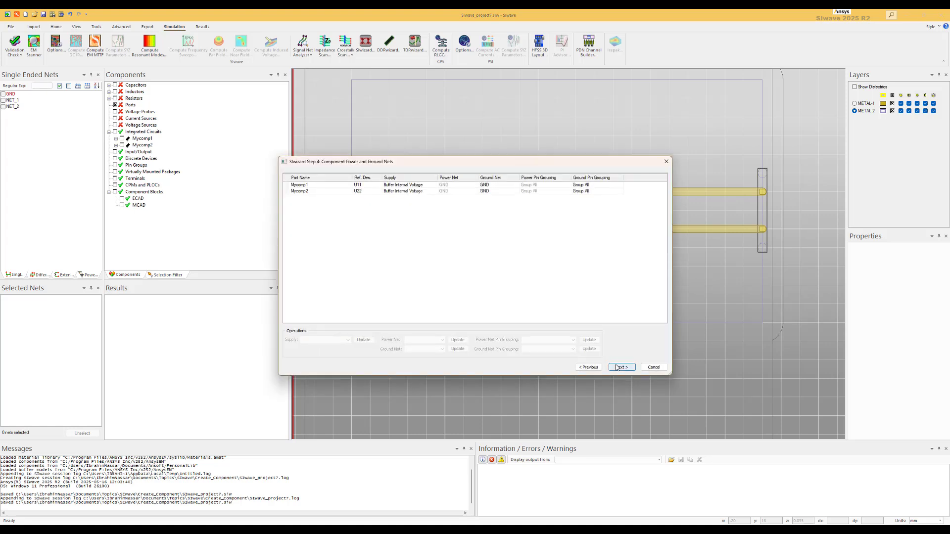
click(620, 367)
click(441, 182)
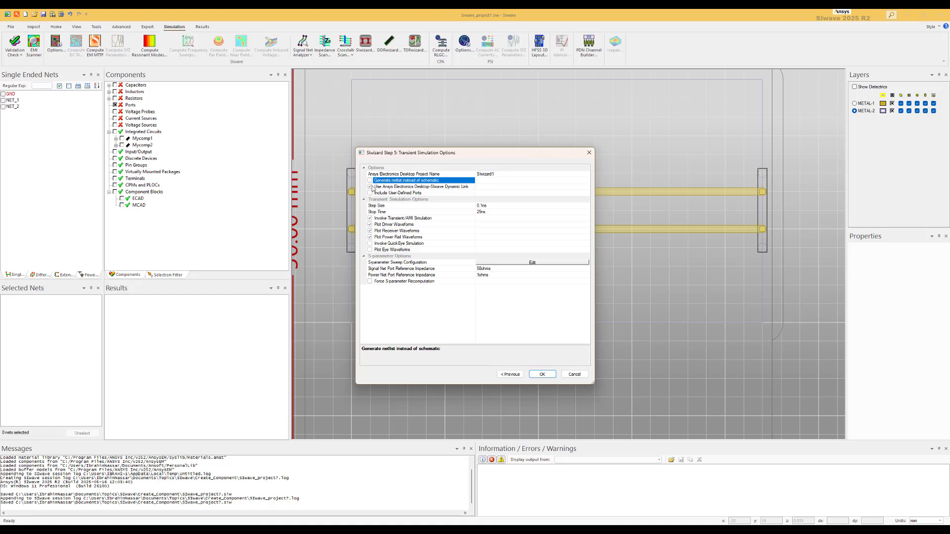
click(543, 375)
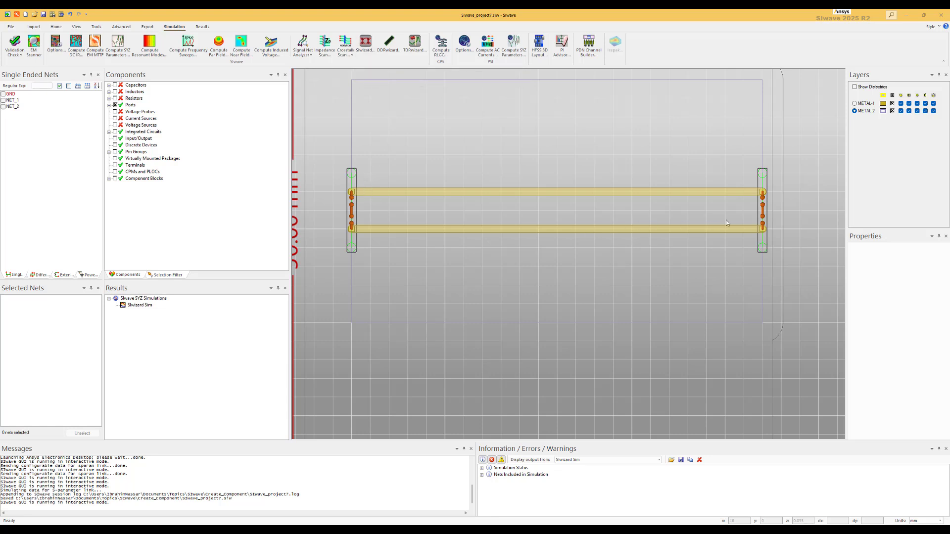
Step: Inspect the generated ports in the components tree and on the via pads, and review the log messages
click(110, 105)
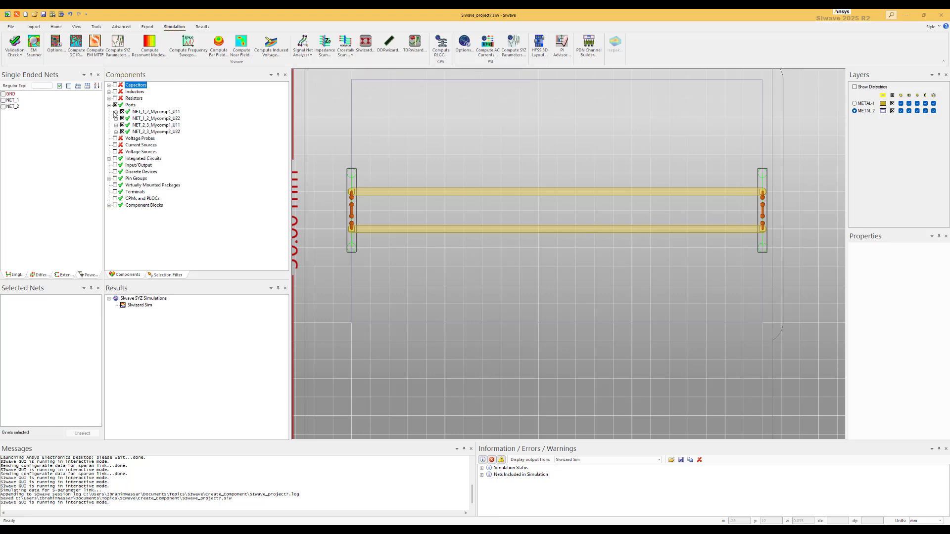
scroll(358, 211, up, 4)
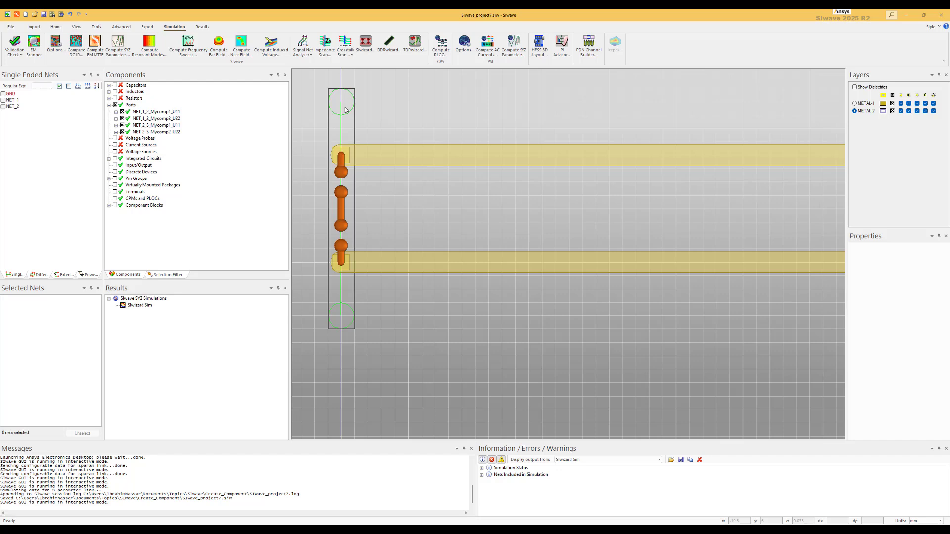
scroll(399, 222, down, 6)
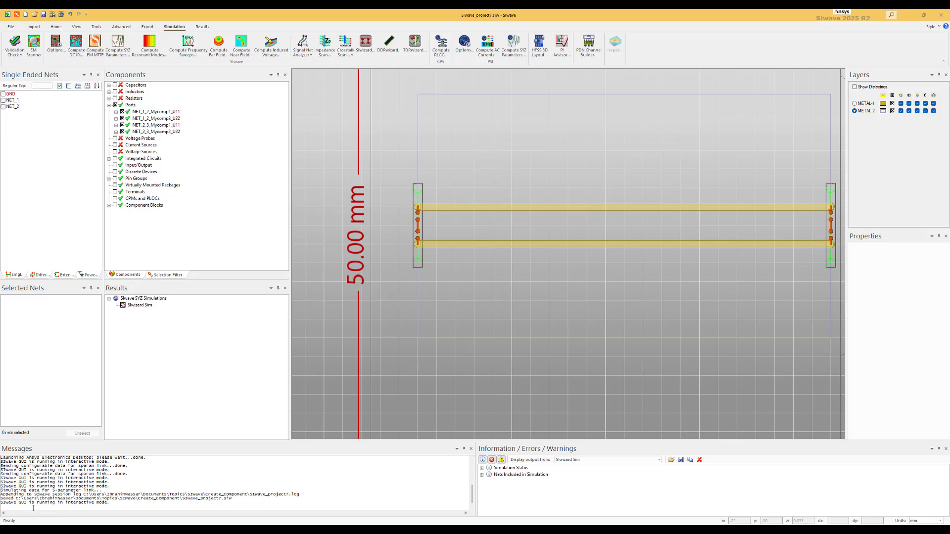
drag(45, 499, 110, 503)
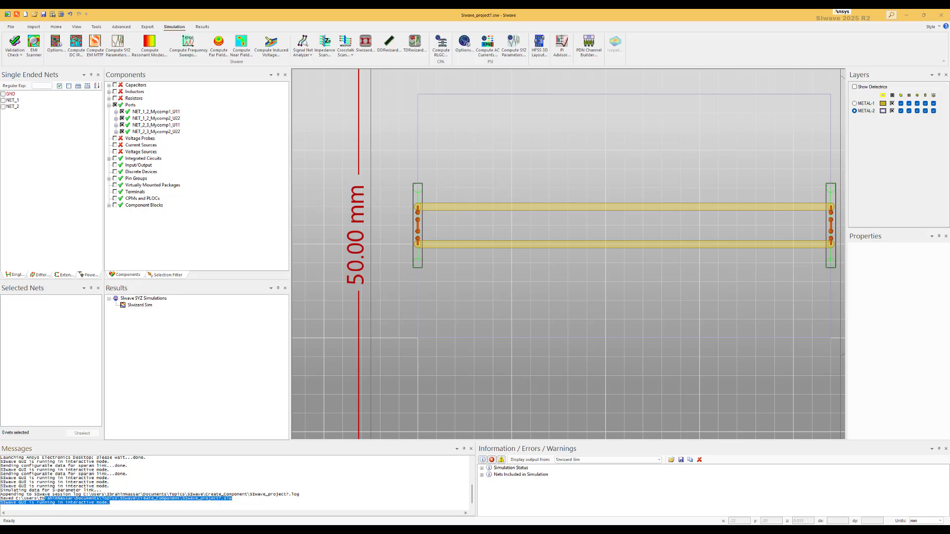
Step: Switch to Electronics Desktop to examine the generated transient schematic and its SIwave block, and return to SIwave
key(alt+Tab)
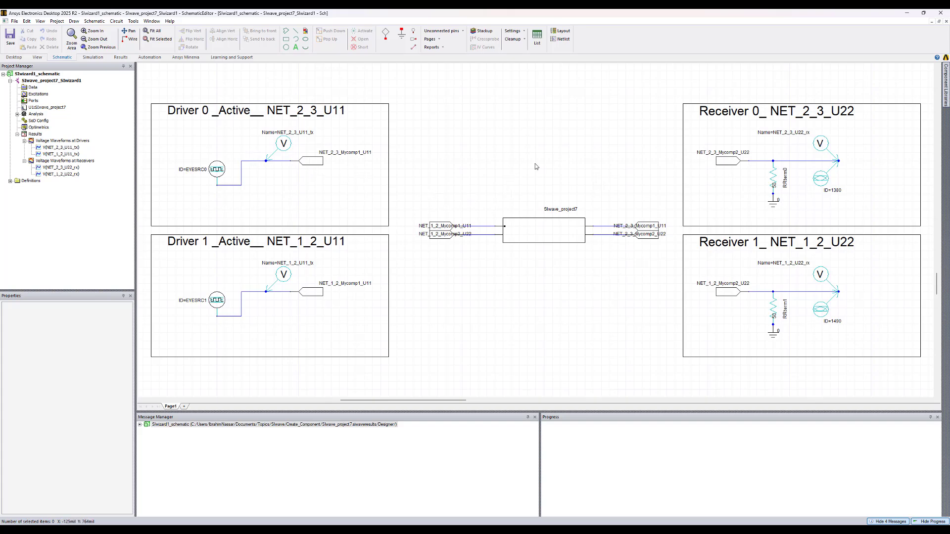
click(547, 224)
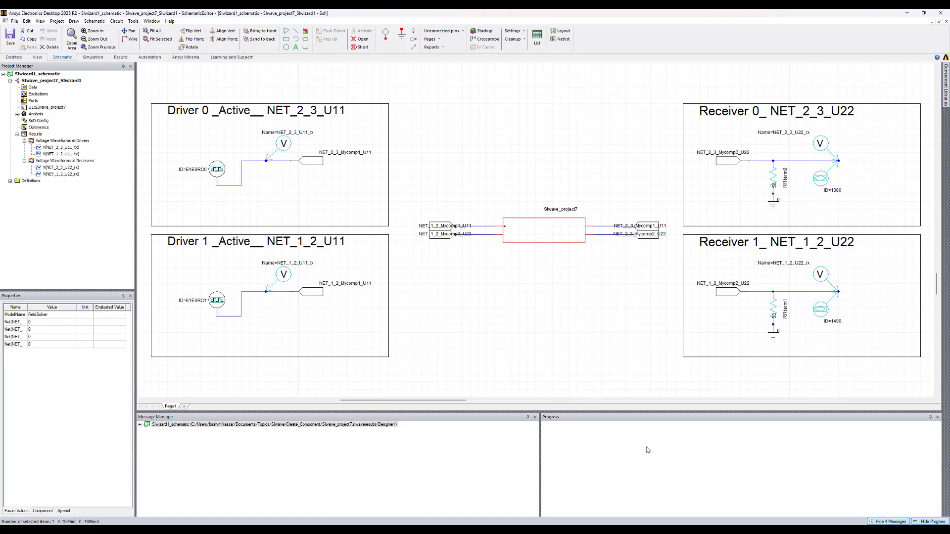
click(616, 531)
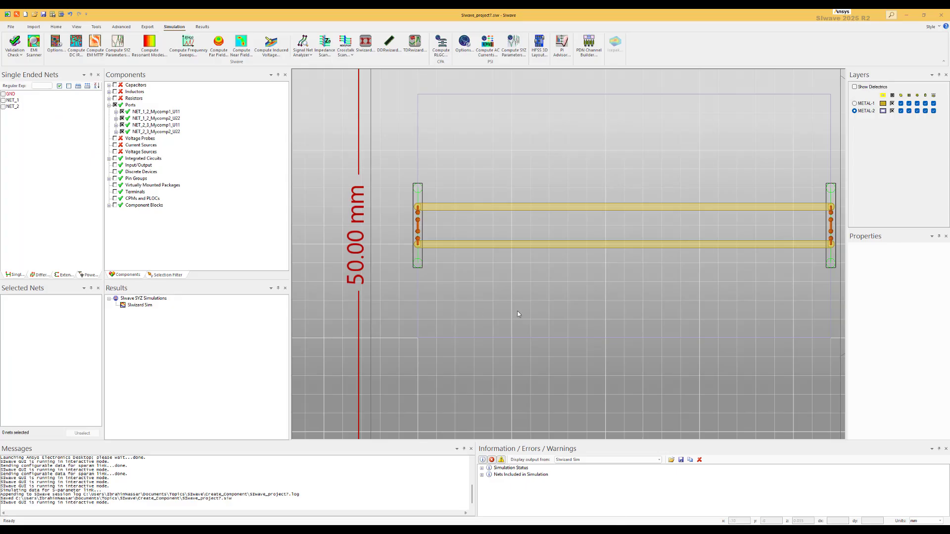
scroll(606, 286, down, 1)
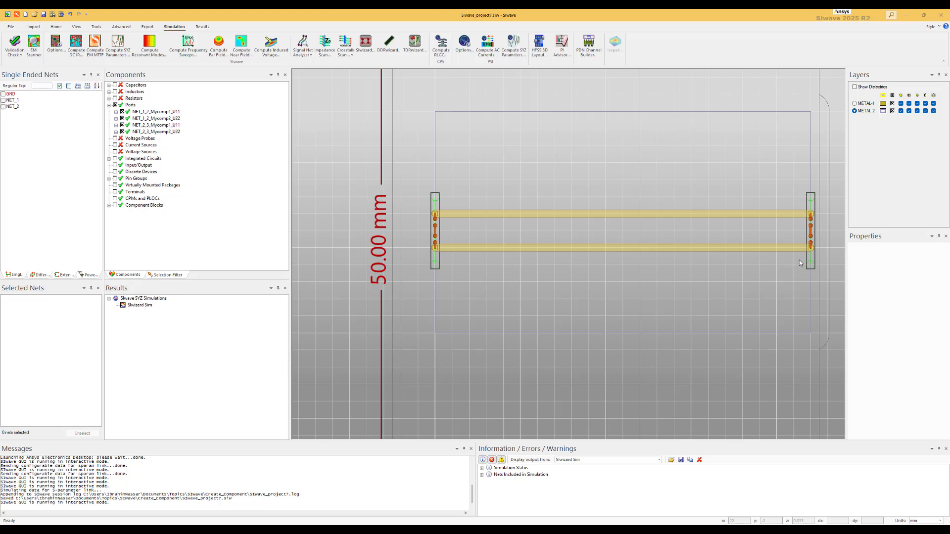